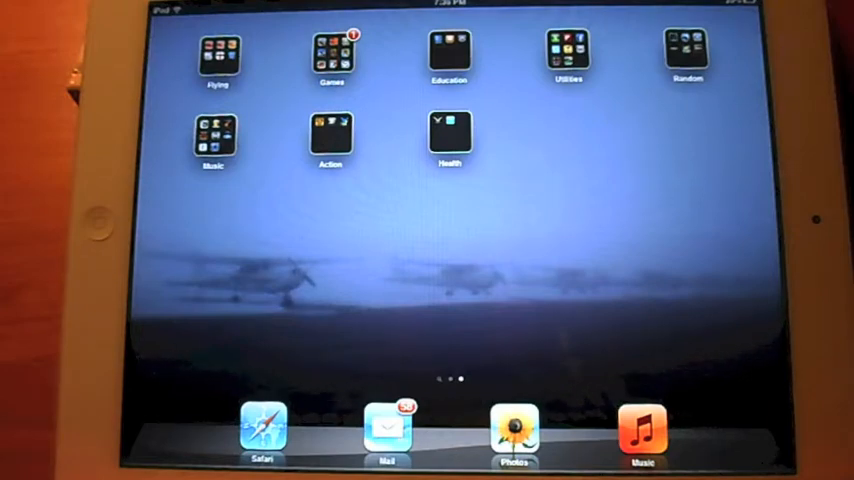
# Launch ForeFlight from the Flying folder and start an airport search.
pyautogui.click(219, 57)
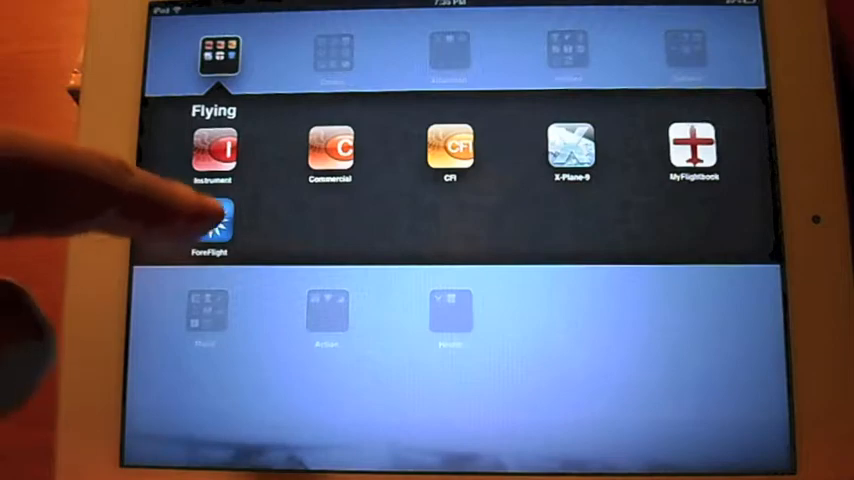
pyautogui.click(213, 222)
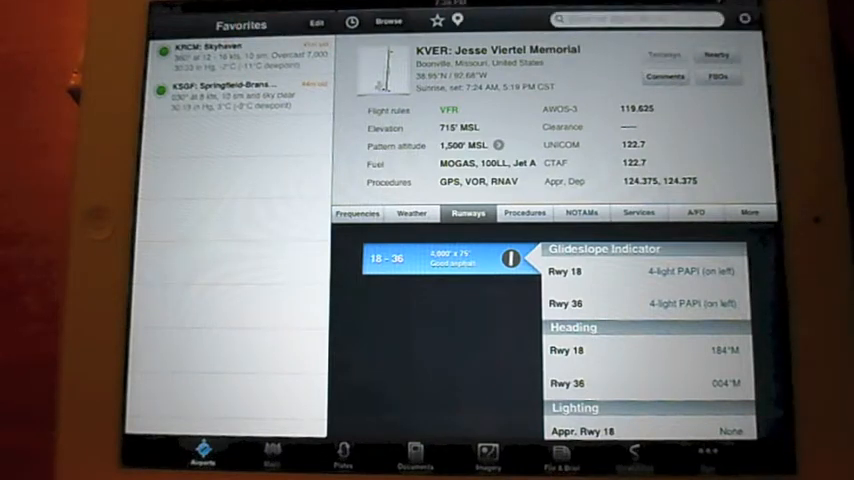
pyautogui.click(600, 19)
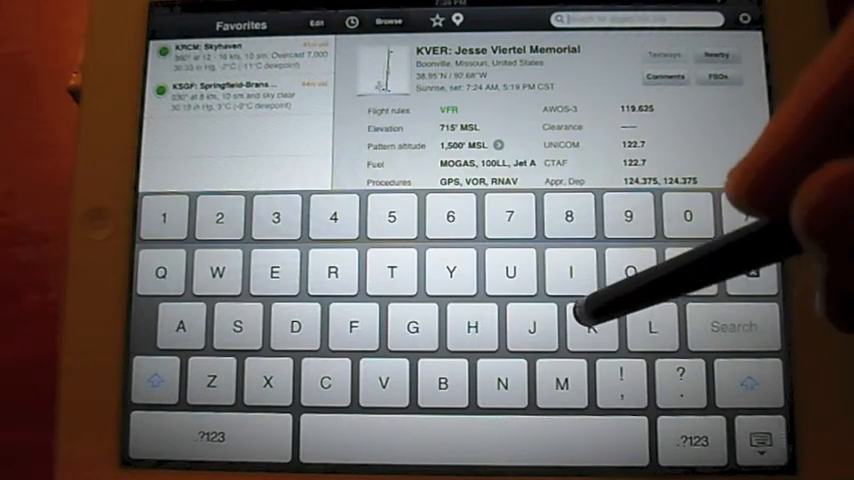
pyautogui.write('KST')
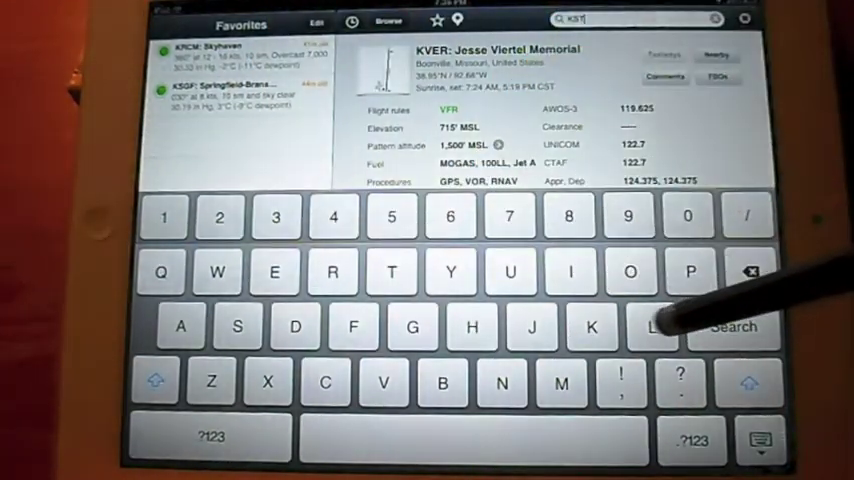
pyautogui.write('L')
# Run the search for KSTL to show Lambert-St. Louis International's airport page.
pyautogui.press('Return')
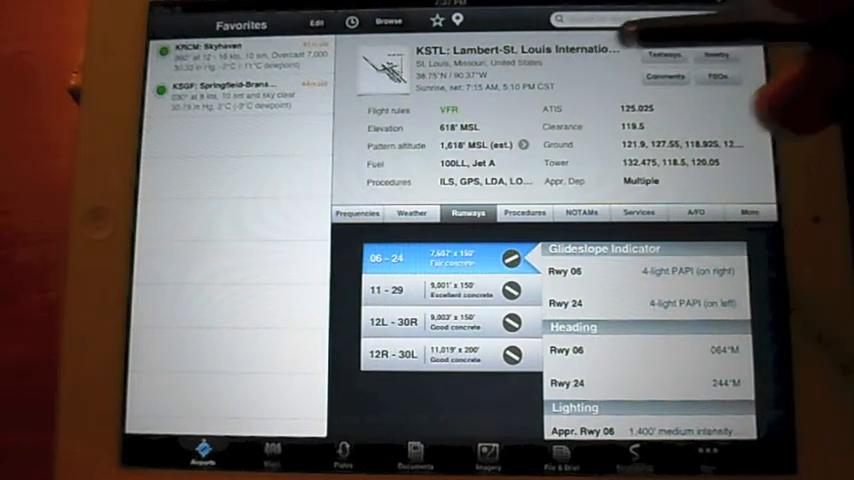
pyautogui.click(664, 54)
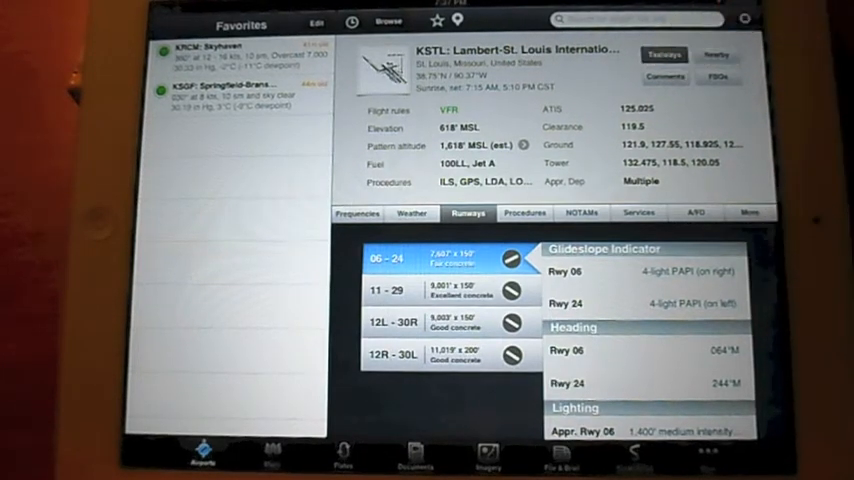
pyautogui.scroll(3, 600, 185)
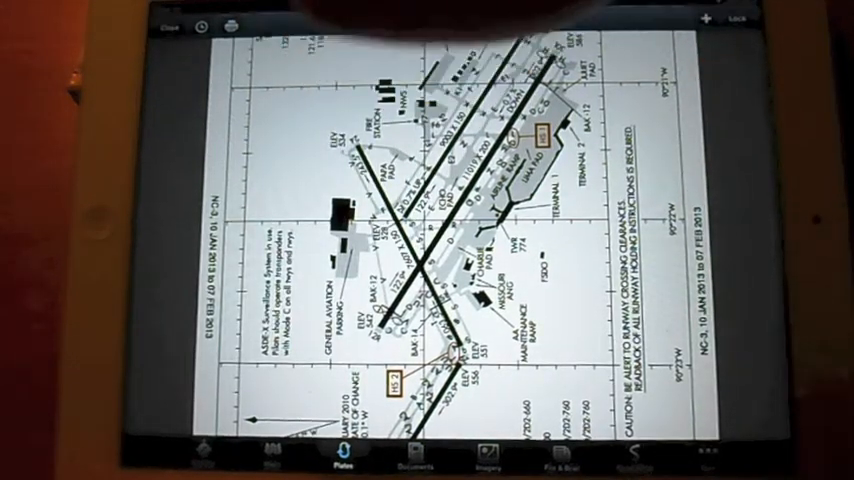
pyautogui.click(168, 27)
pyautogui.click(716, 54)
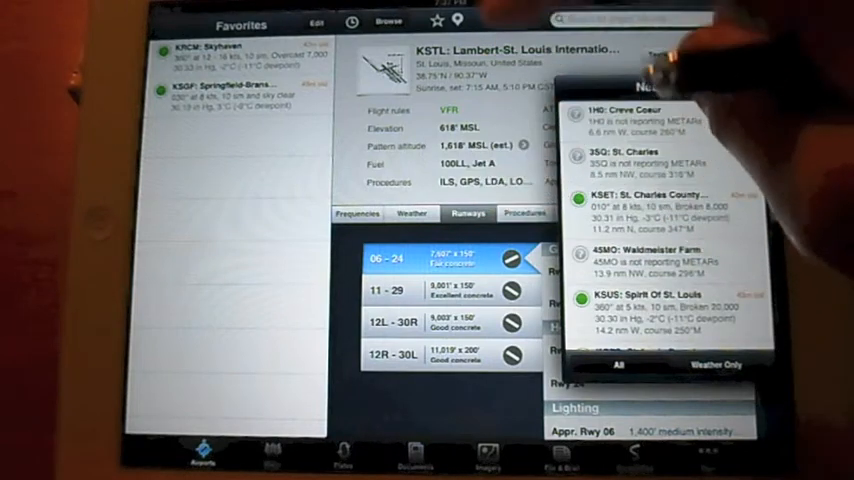
pyautogui.click(716, 54)
pyautogui.click(665, 76)
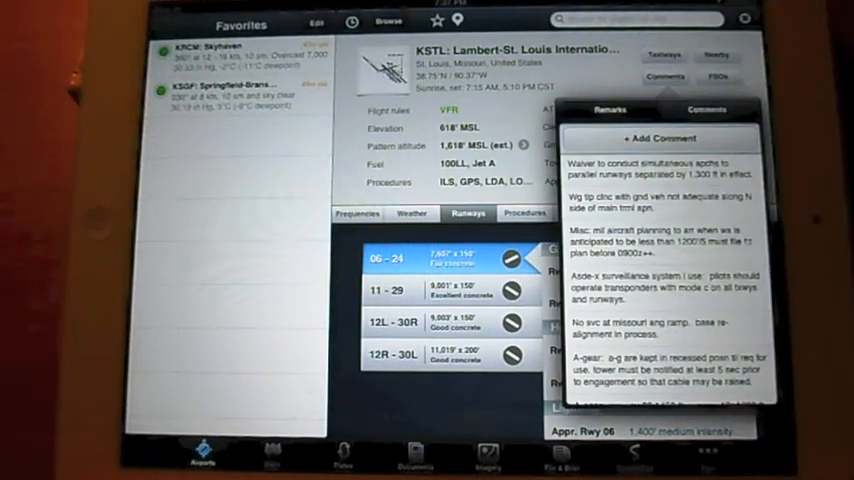
pyautogui.click(510, 150)
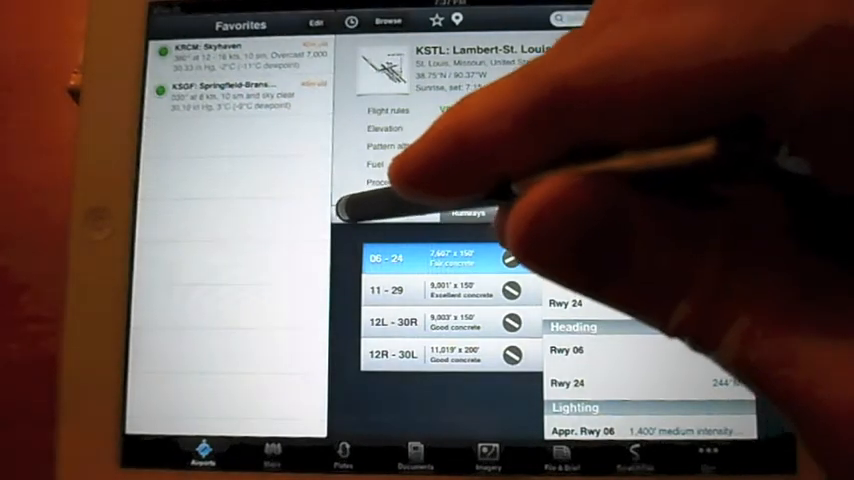
pyautogui.click(355, 213)
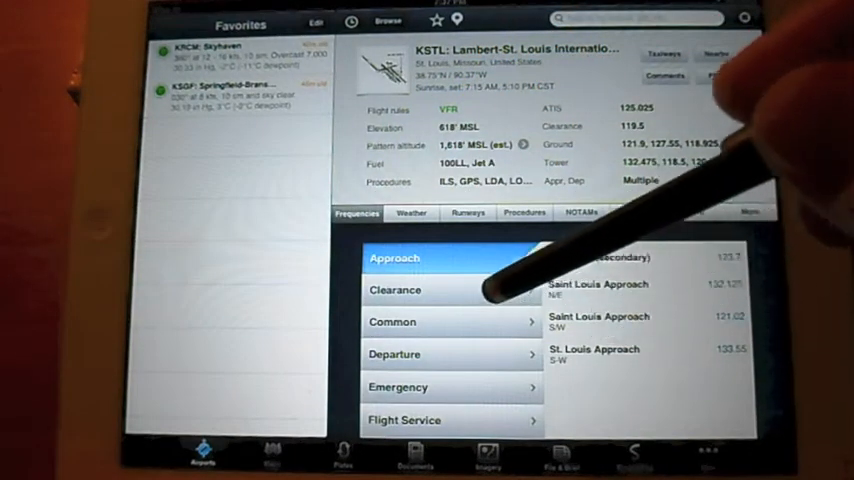
pyautogui.click(486, 295)
pyautogui.click(500, 321)
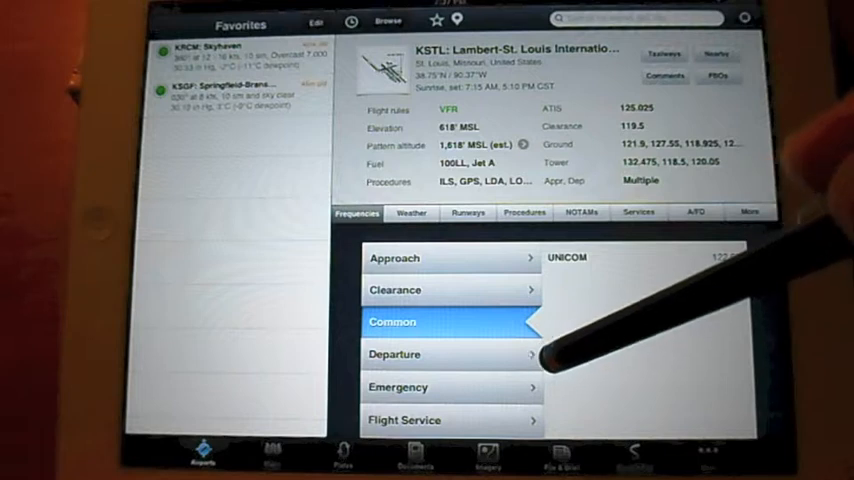
pyautogui.click(490, 352)
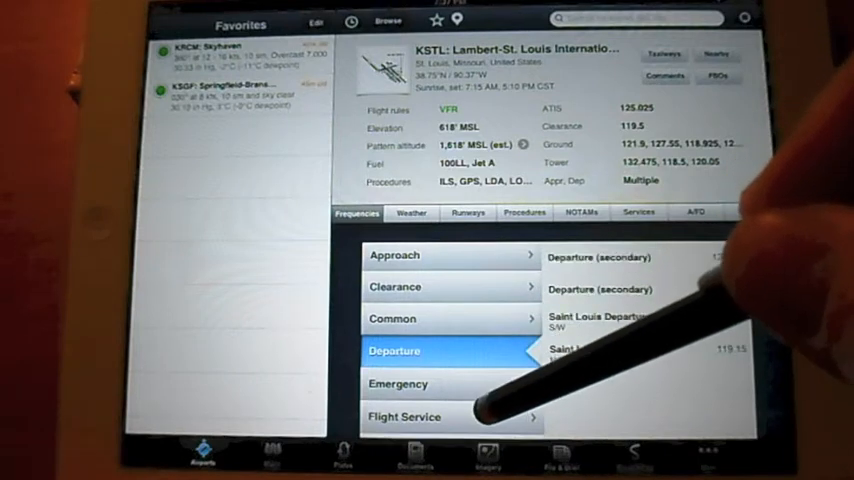
pyautogui.moveTo(477, 410); pyautogui.dragTo(540, 262)
pyautogui.click(490, 355)
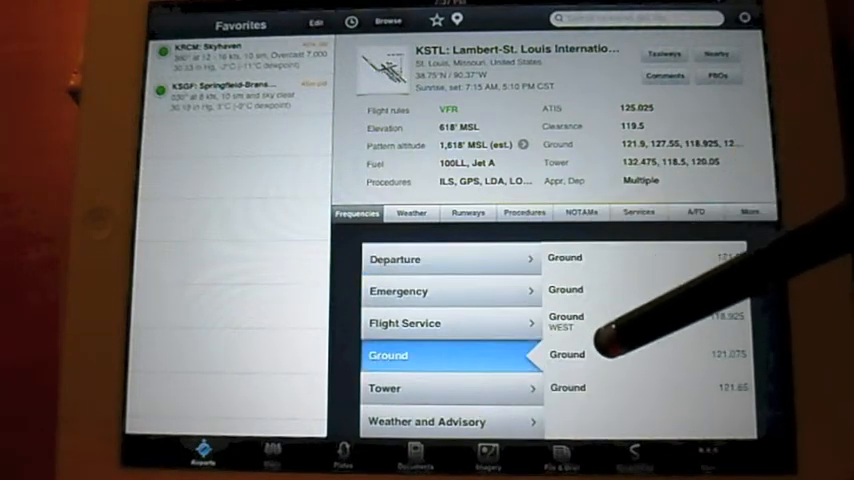
pyautogui.click(411, 212)
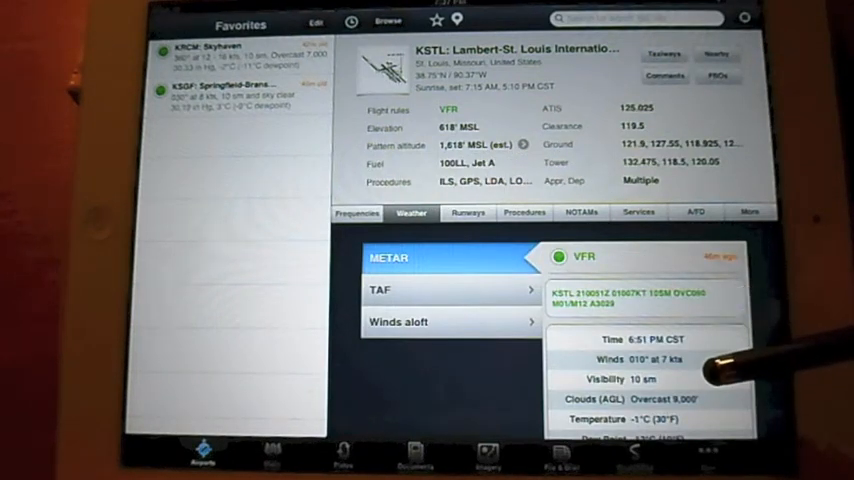
pyautogui.moveTo(715, 370); pyautogui.dragTo(722, 320)
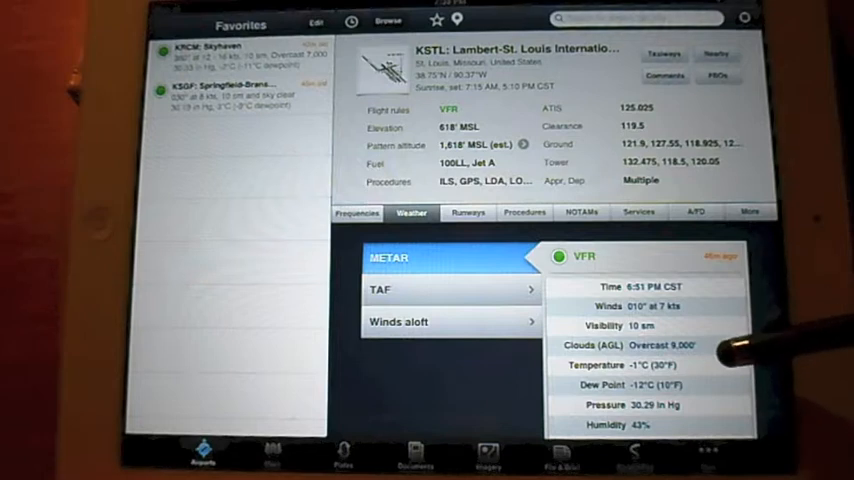
pyautogui.scroll(-10, 735, 350)
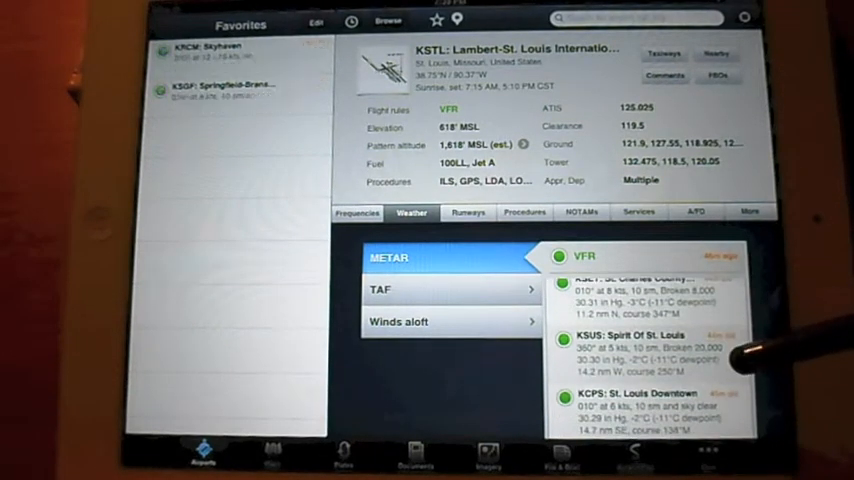
pyautogui.scroll(-5, 735, 355)
pyautogui.click(520, 290)
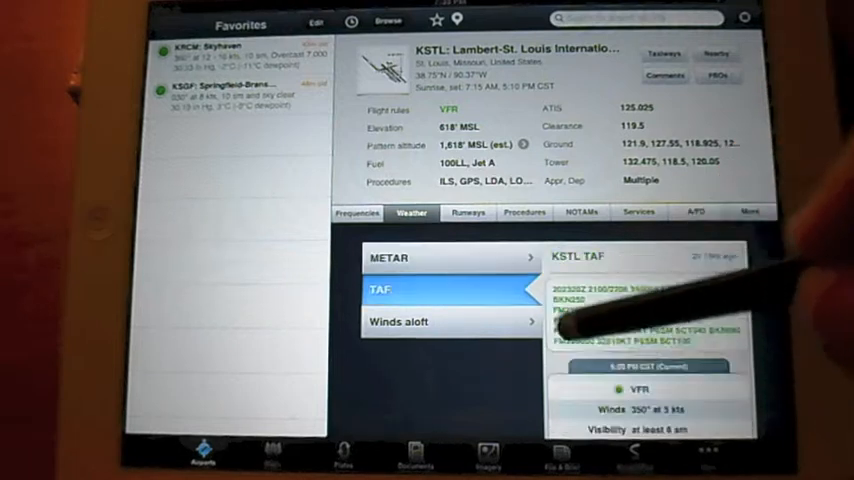
pyautogui.scroll(-3, 710, 345)
pyautogui.scroll(3, 753, 276)
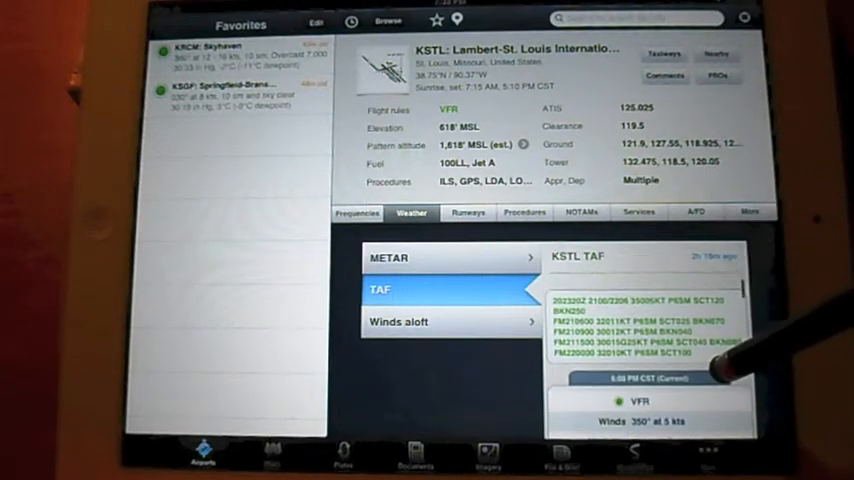
pyautogui.scroll(-3, 762, 362)
pyautogui.scroll(-3, 725, 330)
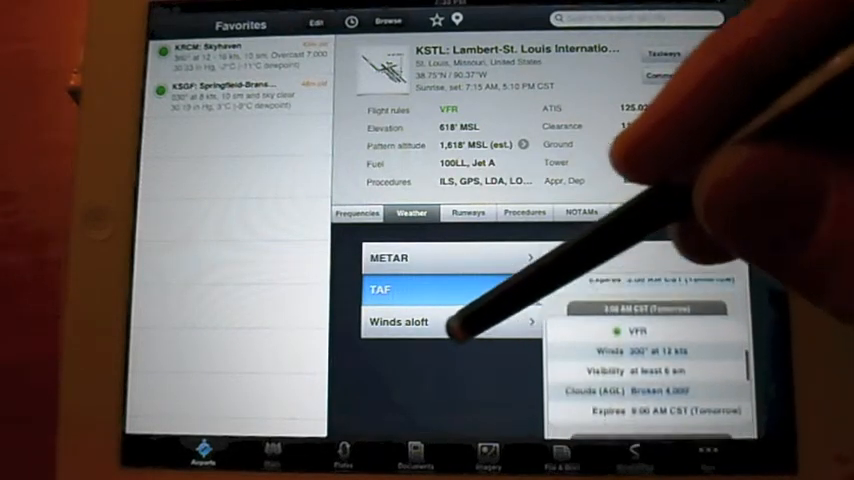
pyautogui.click(440, 321)
pyautogui.scroll(-10, 702, 375)
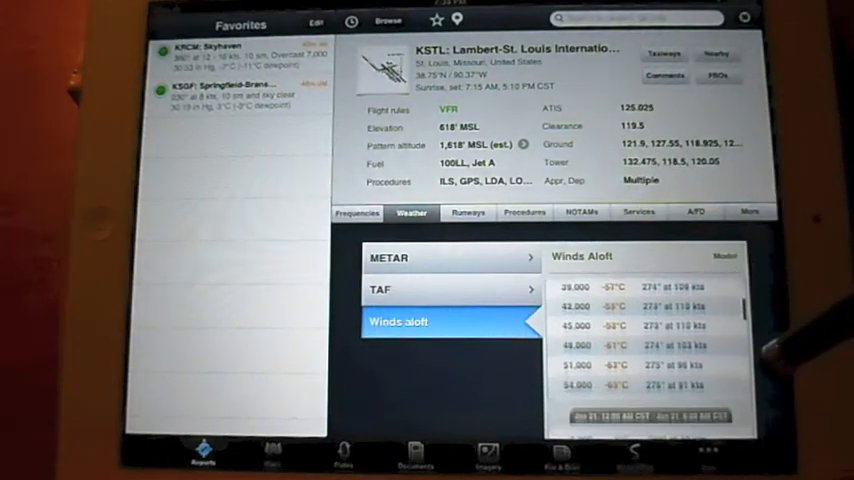
pyautogui.scroll(5, 715, 334)
pyautogui.scroll(10, 718, 380)
pyautogui.click(468, 212)
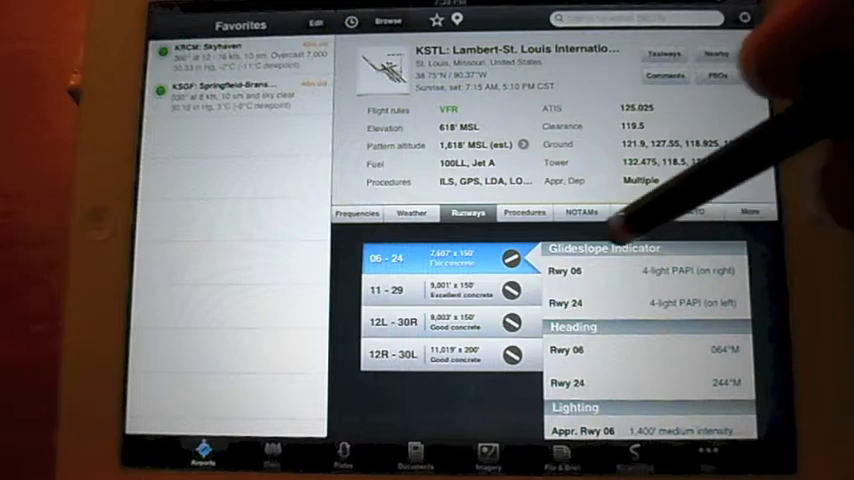
# Browse KSTL's departure, arrival and approach procedure lists.
pyautogui.click(524, 212)
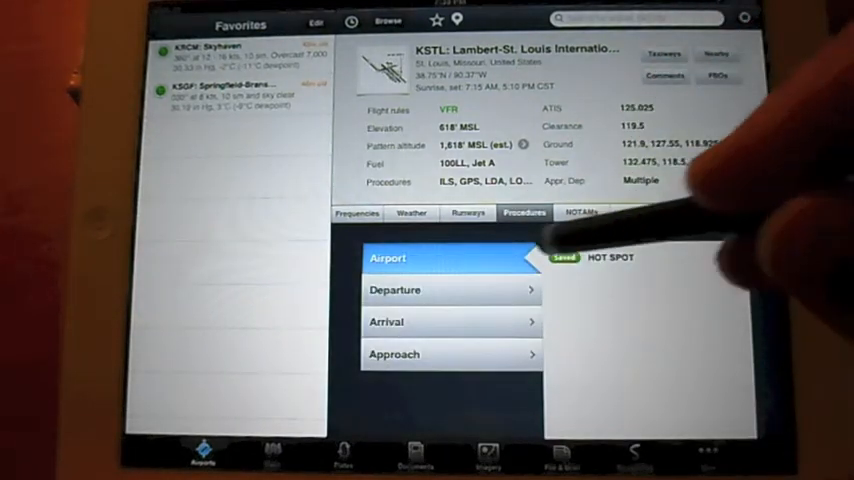
pyautogui.click(500, 290)
pyautogui.click(490, 322)
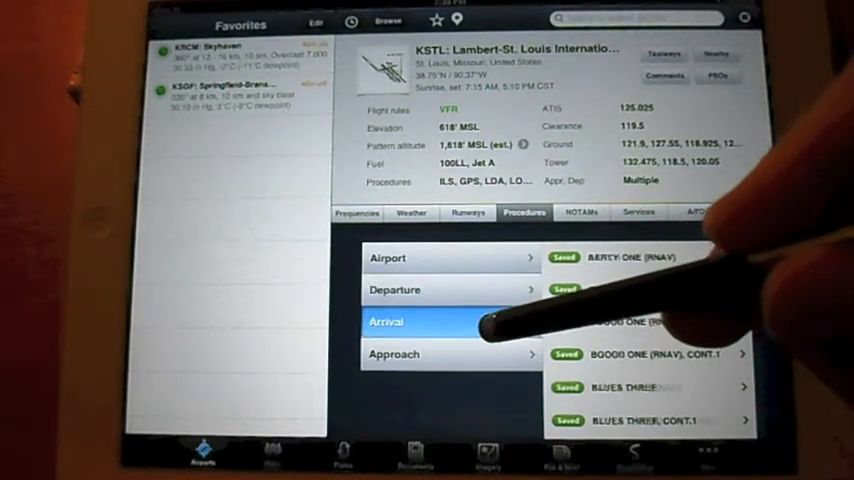
pyautogui.click(500, 354)
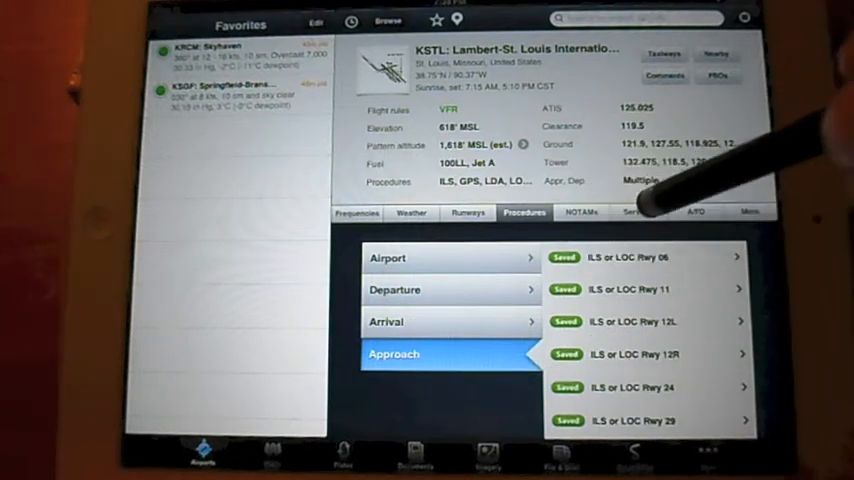
# Review KSTL NOTAMs, list lodging near the airport, and show its A/FD entry.
pyautogui.click(581, 212)
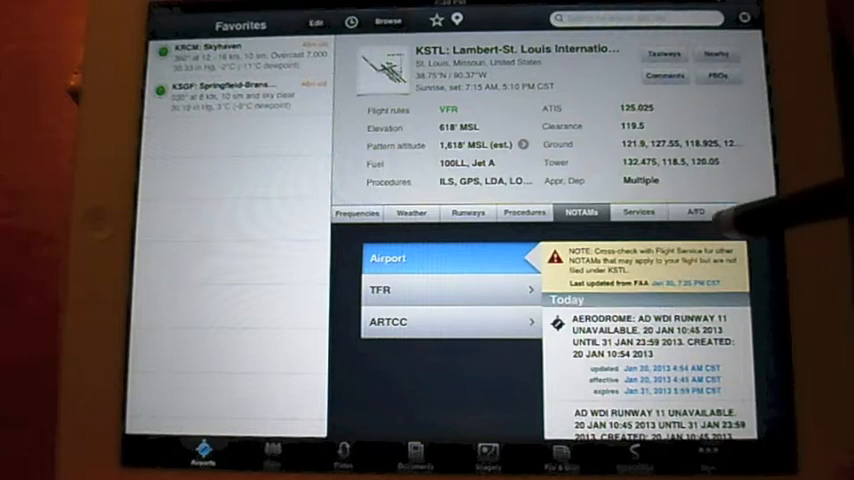
pyautogui.click(638, 212)
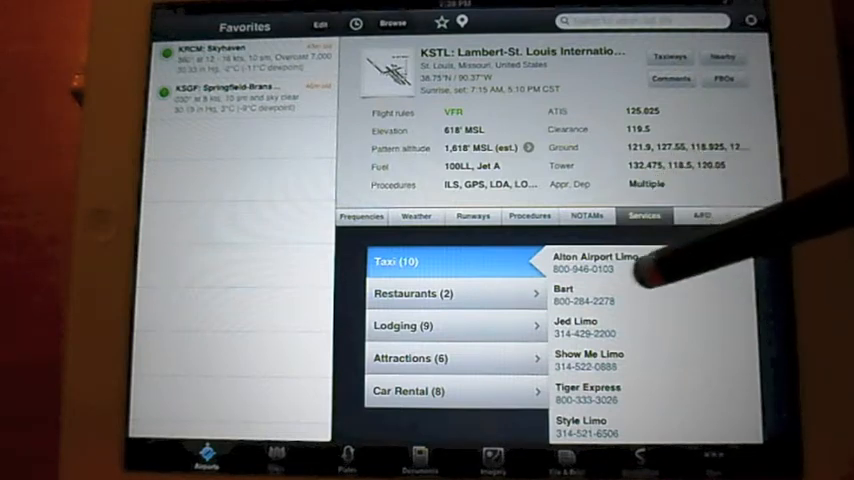
pyautogui.click(490, 326)
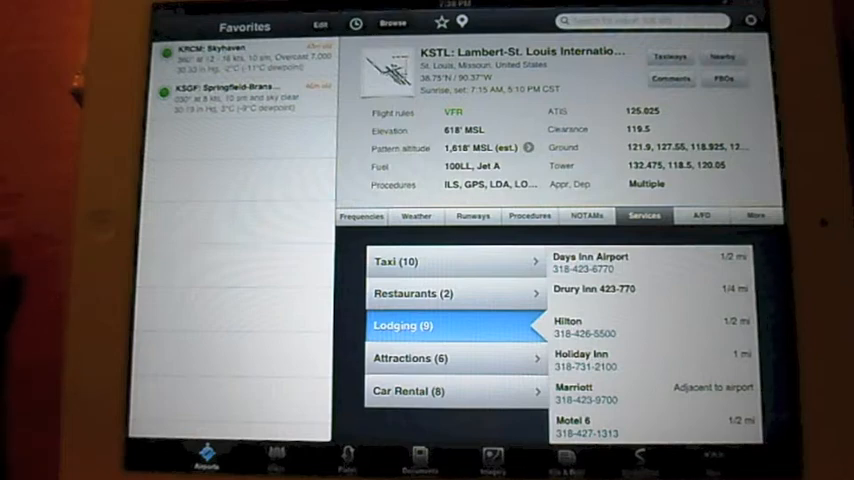
pyautogui.click(694, 215)
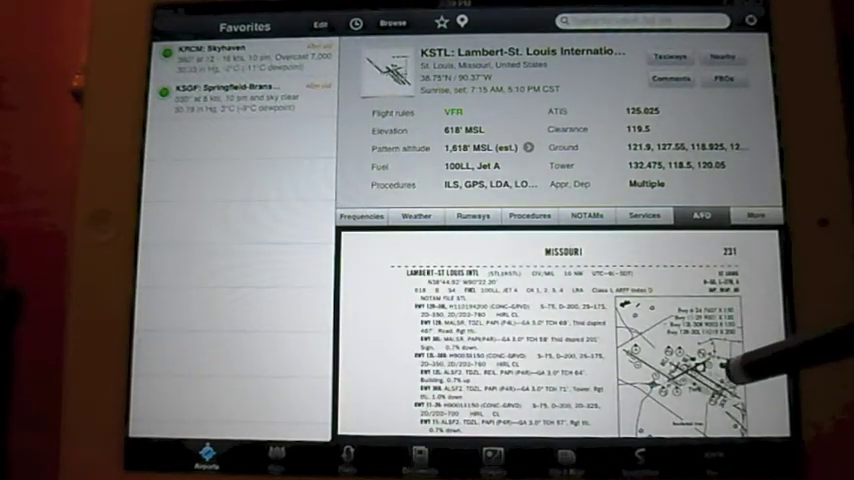
pyautogui.moveTo(753, 400)
pyautogui.mouseDown()
pyautogui.moveTo(753, 340)
pyautogui.moveTo(730, 290)
pyautogui.mouseUp()
# Zoom into the A/FD runway text, view operating hours, then switch to the route map.
pyautogui.doubleClick(520, 255)
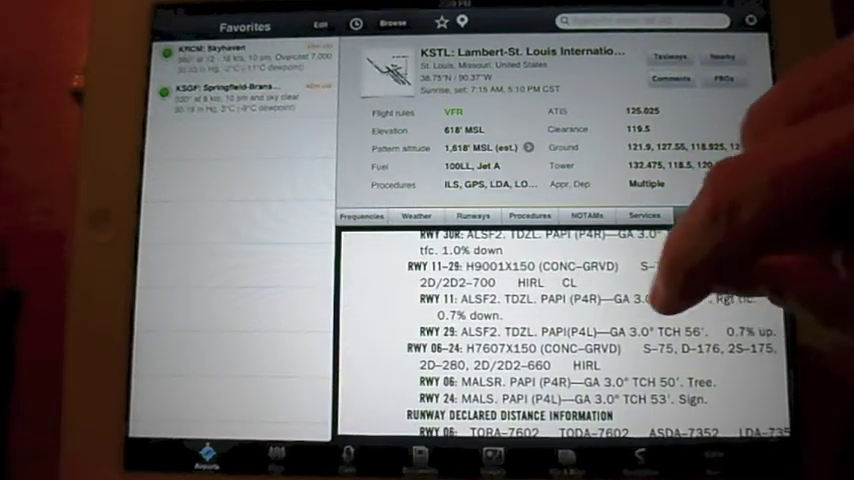
pyautogui.doubleClick(610, 245)
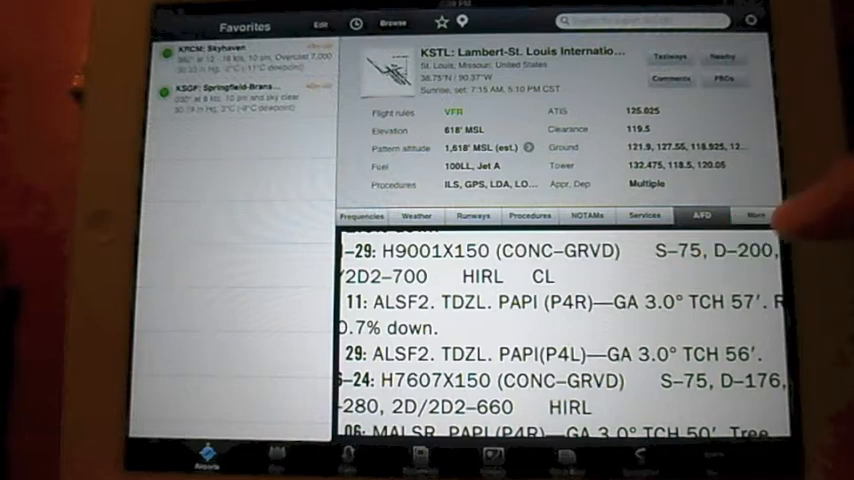
pyautogui.click(756, 215)
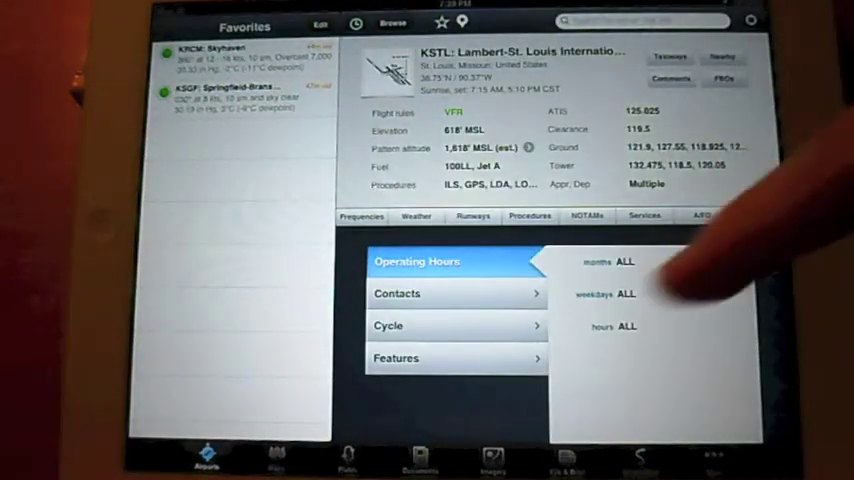
pyautogui.click(276, 458)
pyautogui.scroll(-5, 620, 160)
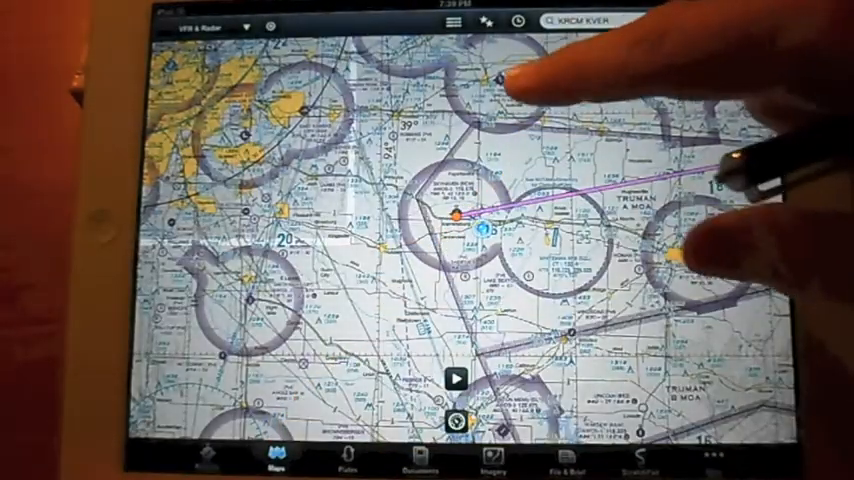
pyautogui.scroll(-5, 600, 200)
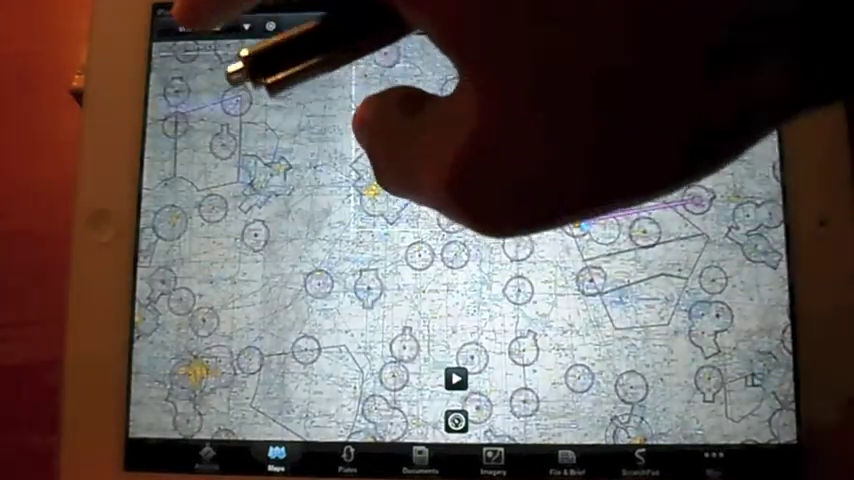
# Set the base map to the U.S. VFR sectional and pan toward Skyhaven.
pyautogui.click(200, 27)
pyautogui.click(200, 101)
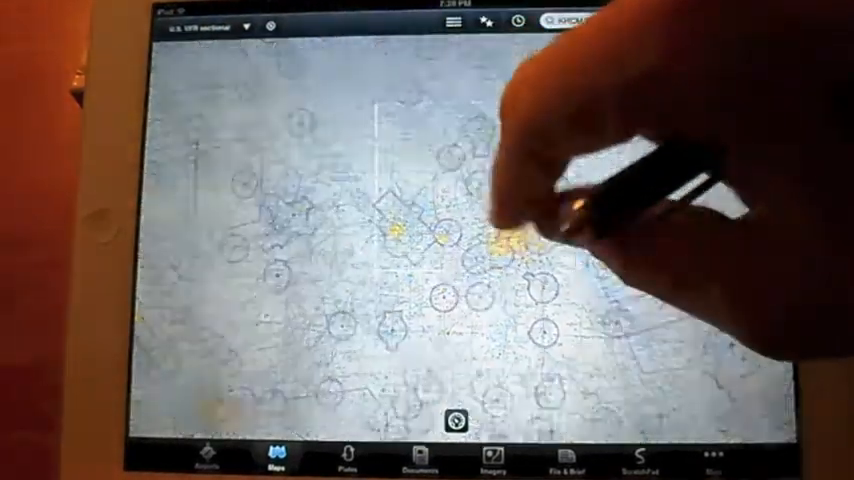
pyautogui.scroll(-5, 486, 181)
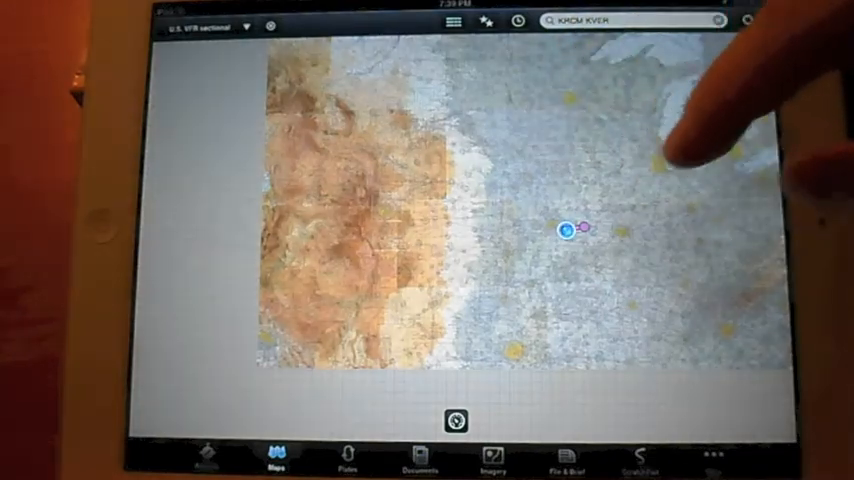
pyautogui.scroll(3, 553, 171)
pyautogui.scroll(-5, 553, 171)
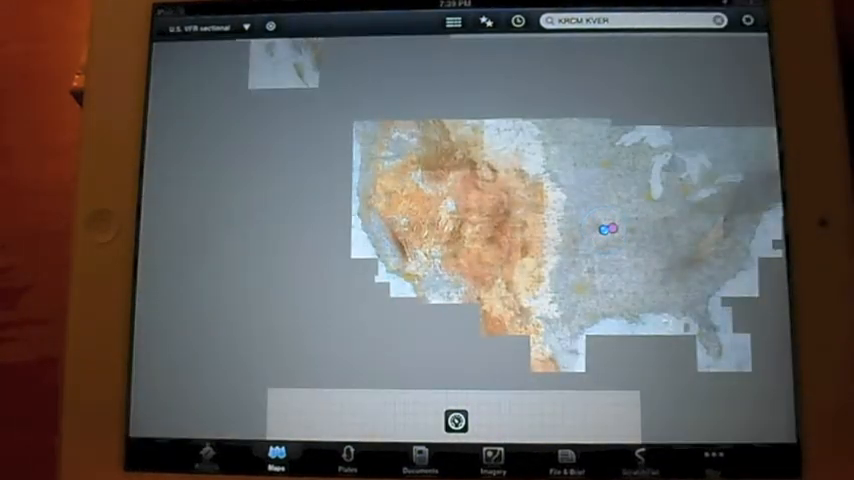
pyautogui.scroll(5, 450, 230)
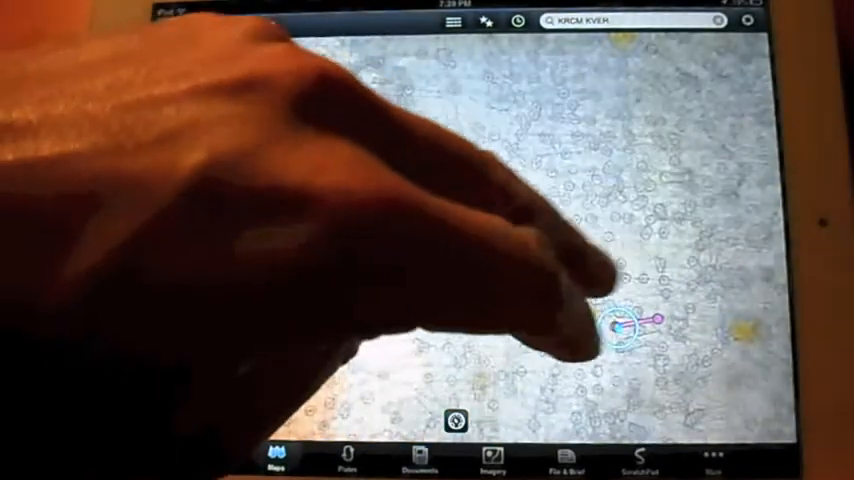
pyautogui.scroll(5, 600, 300)
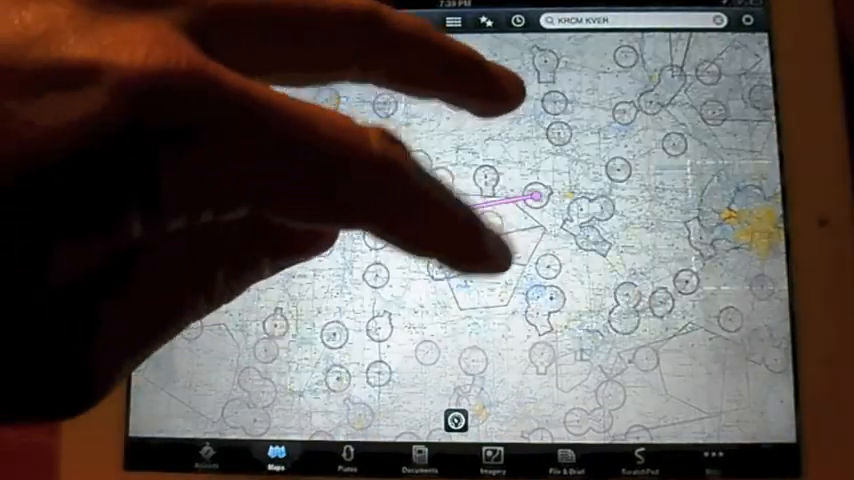
pyautogui.moveTo(410, 265); pyautogui.dragTo(325, 265)
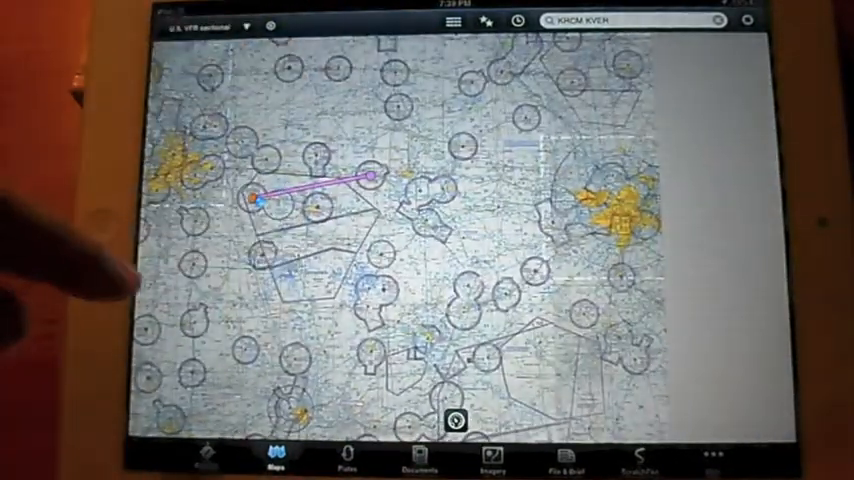
pyautogui.scroll(2, 170, 160)
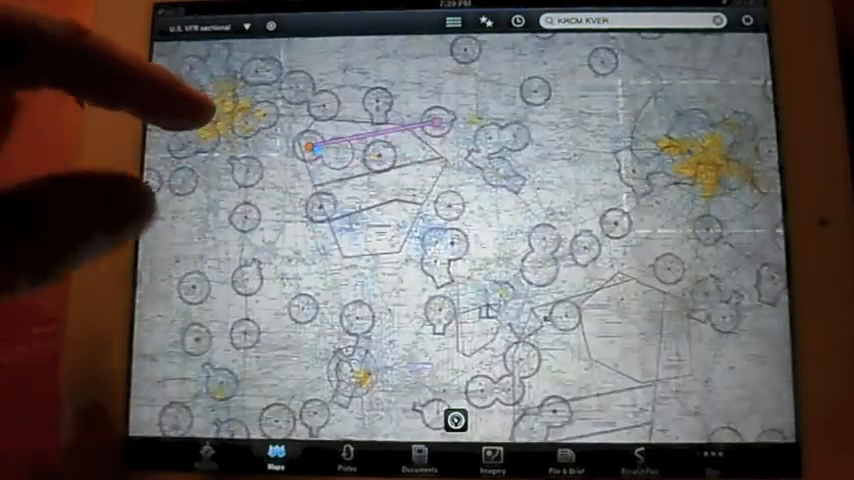
pyautogui.scroll(-2, 215, 180)
pyautogui.moveTo(215, 120); pyautogui.dragTo(205, 75)
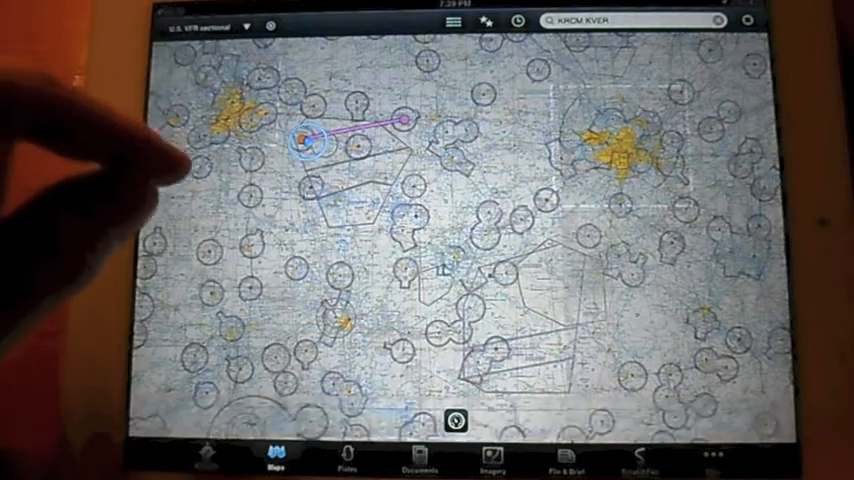
pyautogui.moveTo(185, 160); pyautogui.dragTo(205, 152)
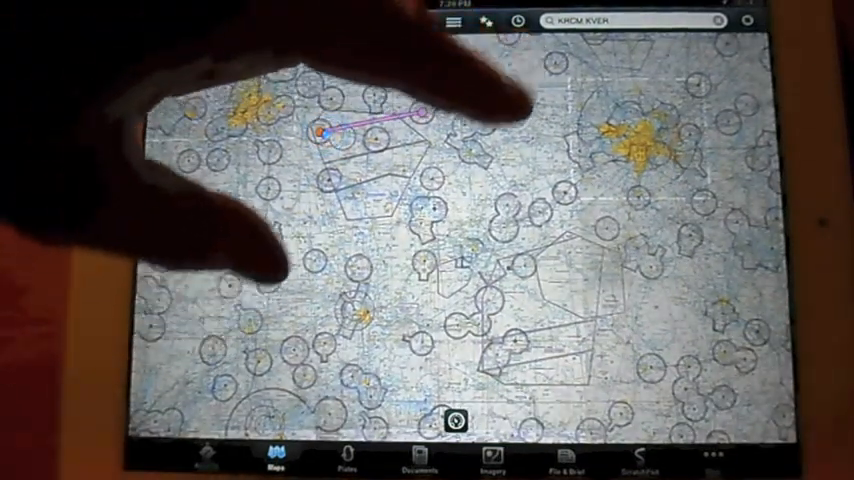
pyautogui.scroll(-10, 350, 230)
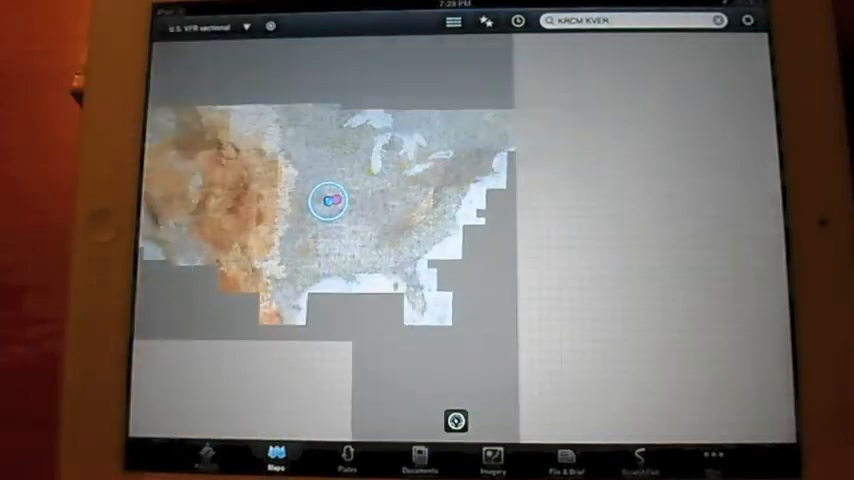
pyautogui.scroll(5, 330, 200)
pyautogui.scroll(3, 400, 250)
pyautogui.scroll(3, 450, 280)
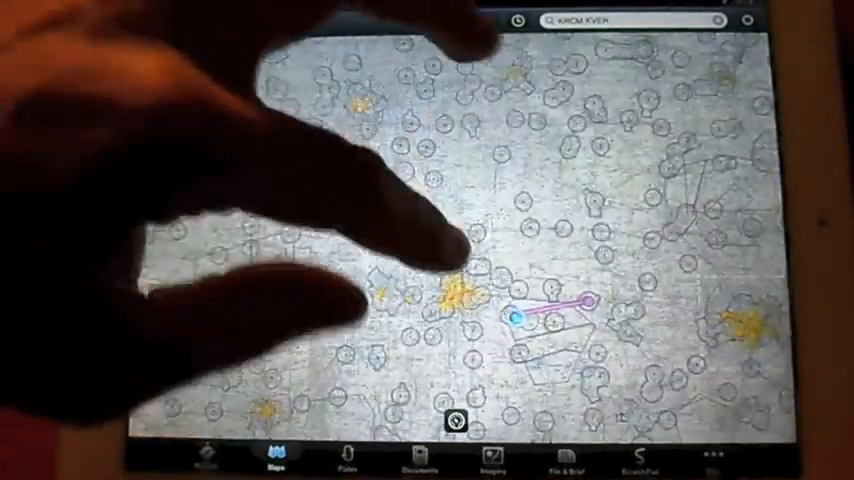
pyautogui.scroll(3, 450, 230)
pyautogui.scroll(2, 420, 180)
pyautogui.scroll(2, 430, 165)
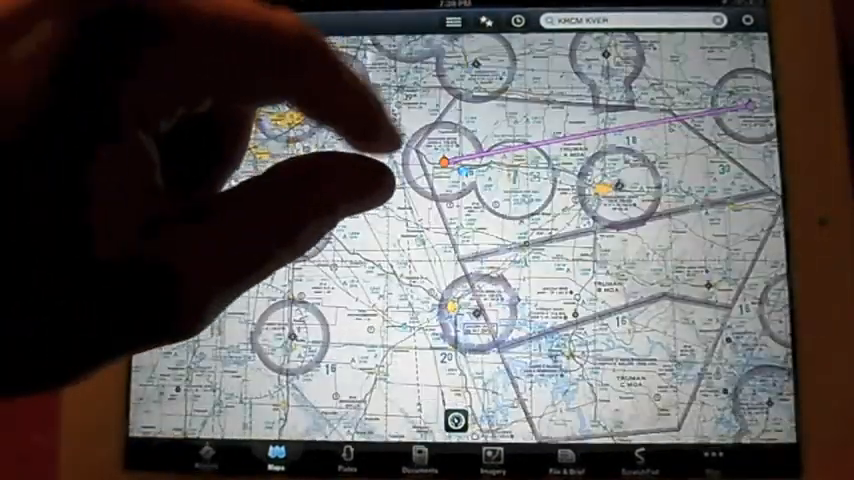
pyautogui.scroll(2, 420, 170)
pyautogui.scroll(5, 430, 180)
pyautogui.scroll(1, 420, 190)
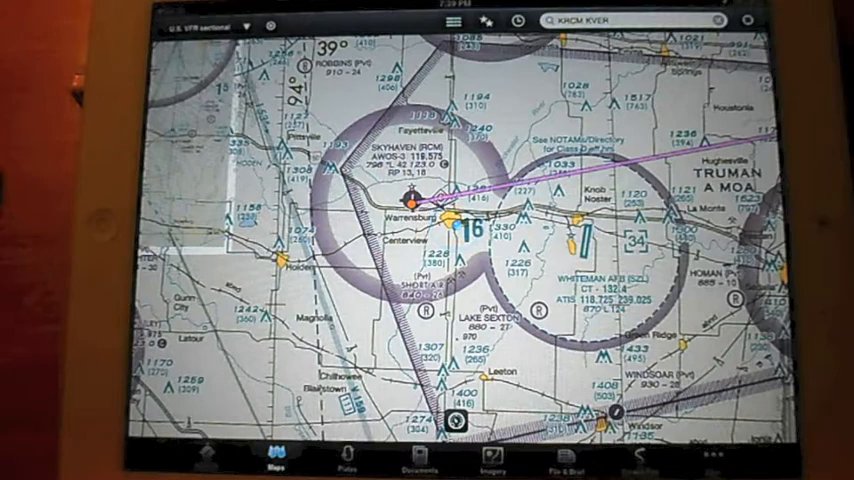
# Check the brightness settings and bring up the map layer list.
pyautogui.click(270, 25)
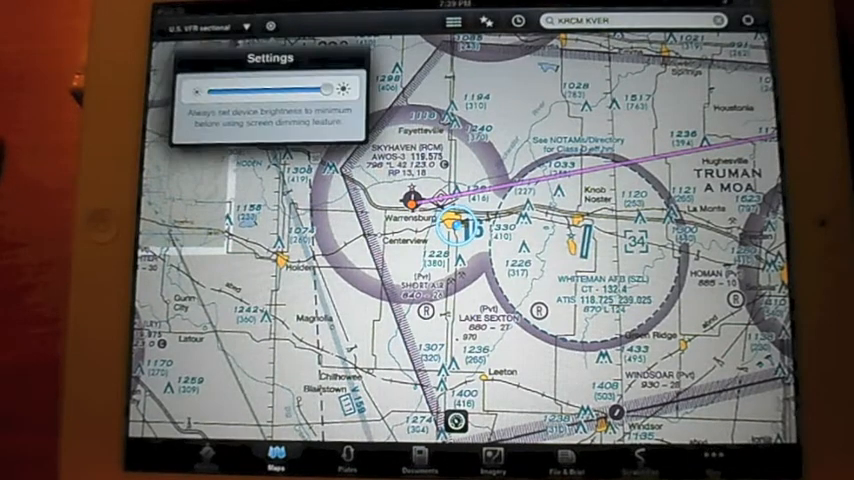
pyautogui.click(210, 27)
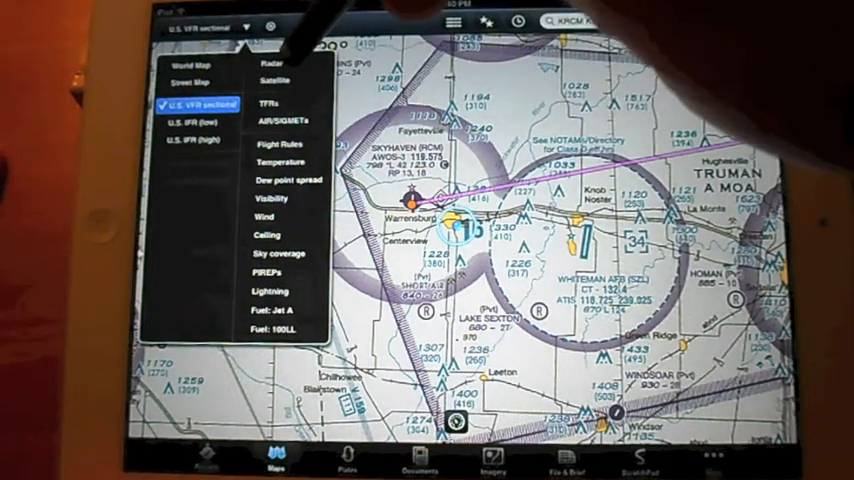
# Show VFR & Radar, centre on the current position and display the GPS groundspeed and altitude readout.
pyautogui.click(271, 63)
pyautogui.scroll(-5, 640, 200)
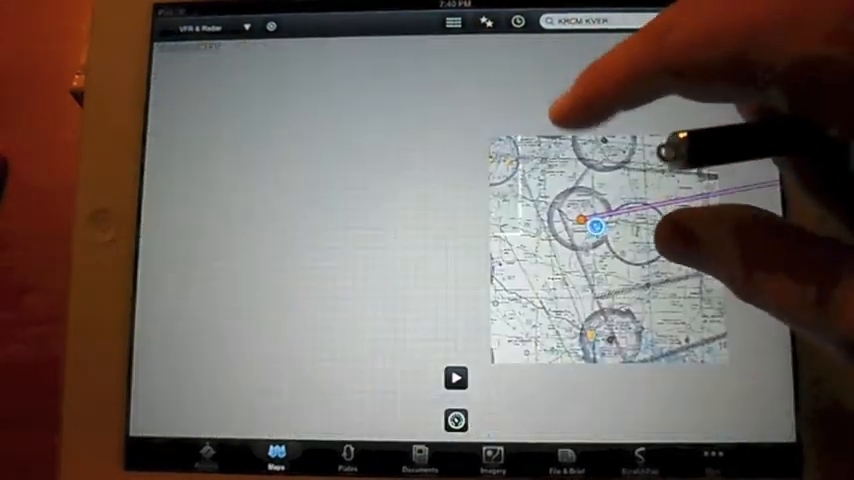
pyautogui.scroll(-5, 700, 100)
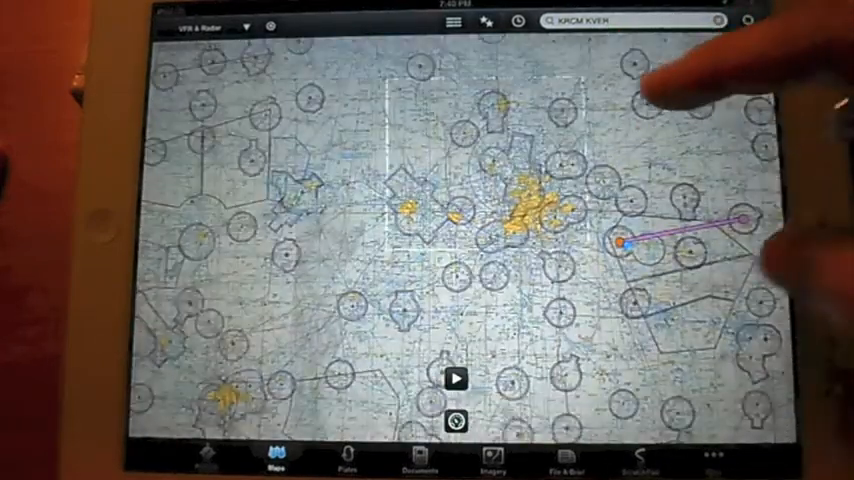
pyautogui.scroll(-3, 700, 100)
pyautogui.scroll(5, 640, 250)
pyautogui.scroll(5, 560, 230)
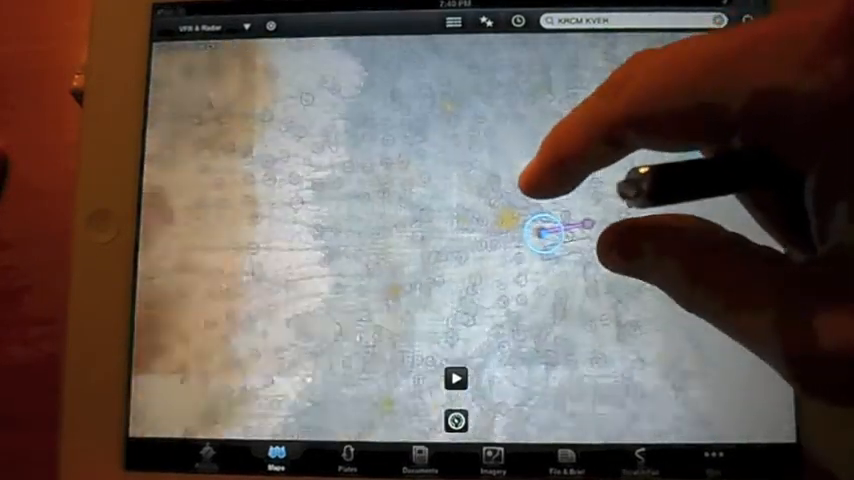
pyautogui.scroll(3, 500, 220)
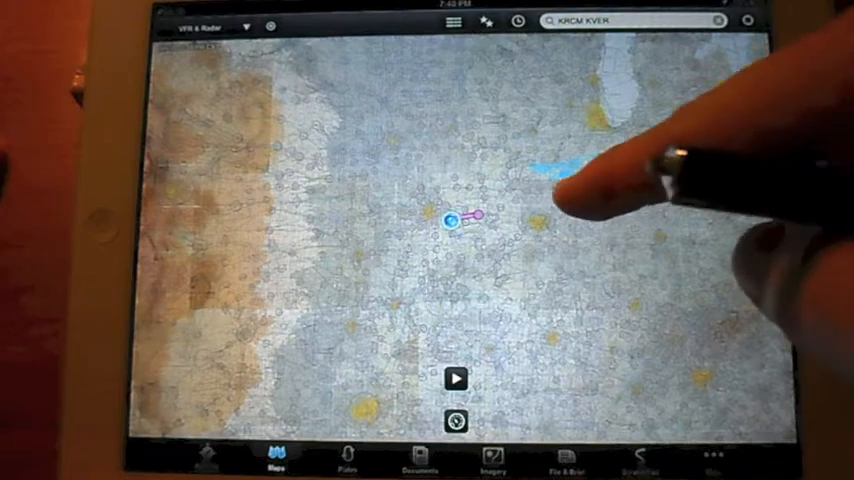
pyautogui.moveTo(690, 160); pyautogui.dragTo(495, 150)
pyautogui.scroll(-5, 550, 155)
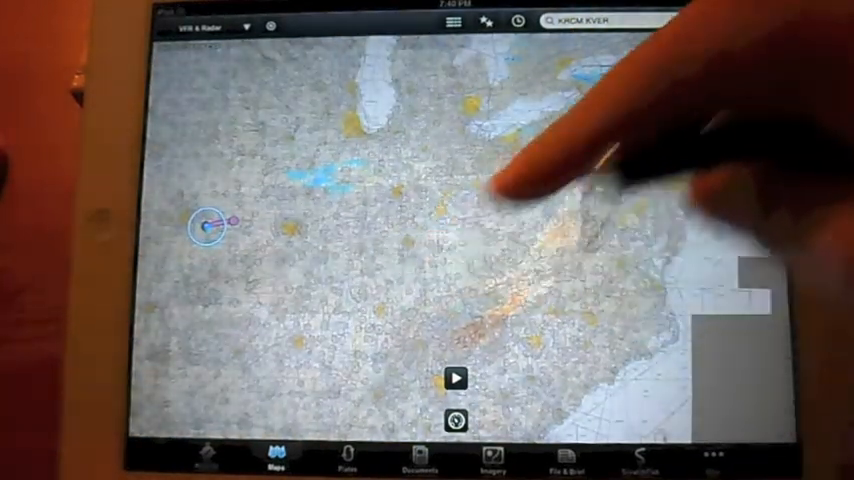
pyautogui.moveTo(510, 185); pyautogui.dragTo(575, 150)
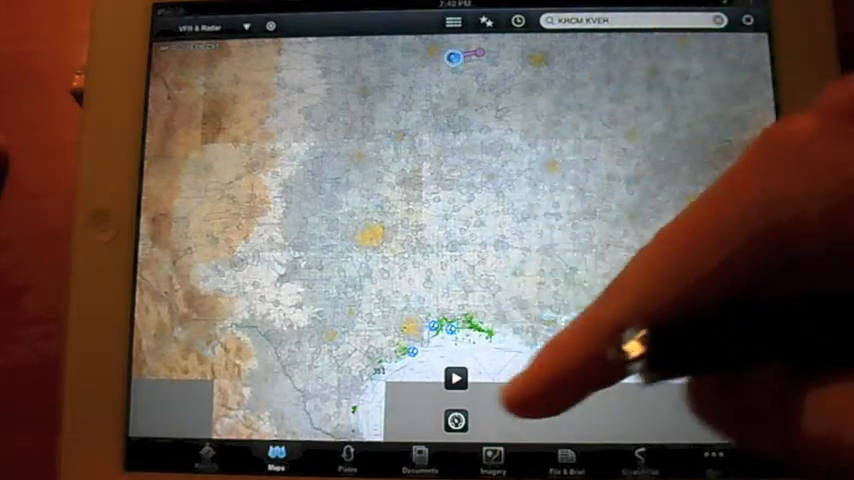
pyautogui.scroll(5, 497, 313)
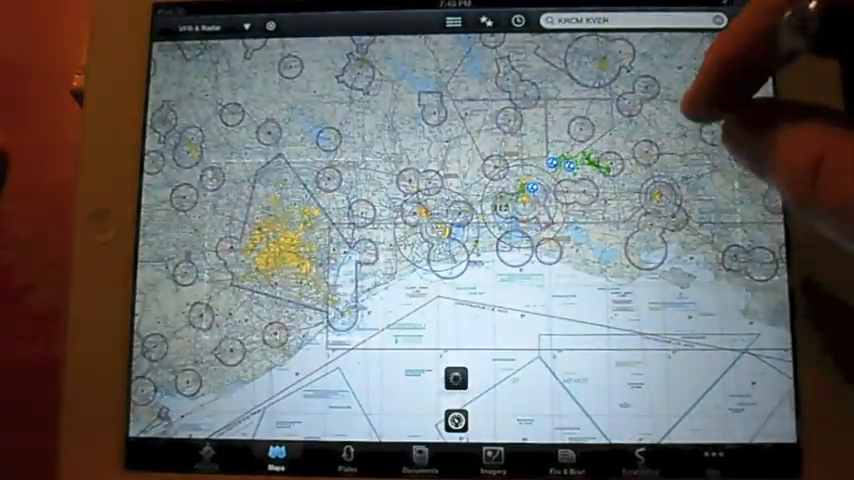
pyautogui.scroll(2, 640, 165)
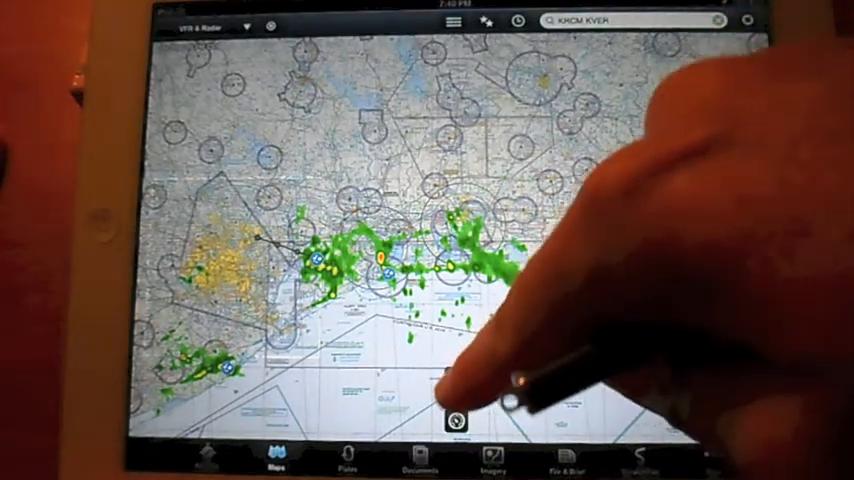
pyautogui.scroll(-5, 570, 160)
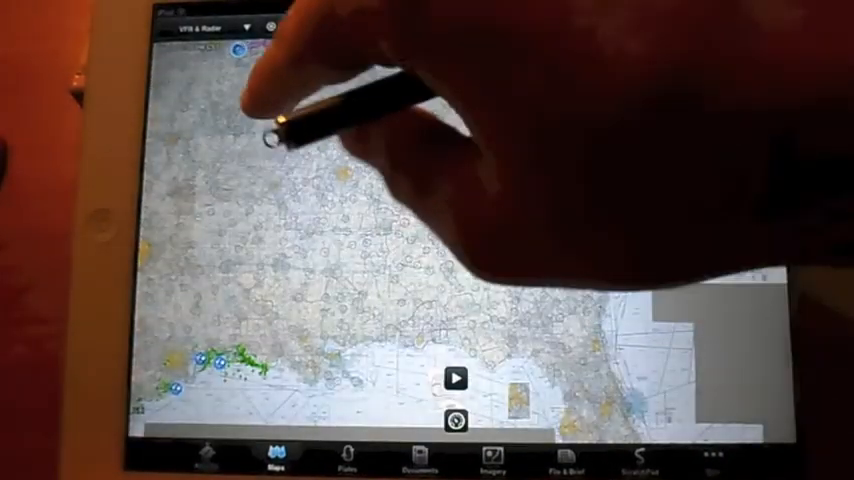
pyautogui.scroll(5, 300, 120)
pyautogui.click(746, 20)
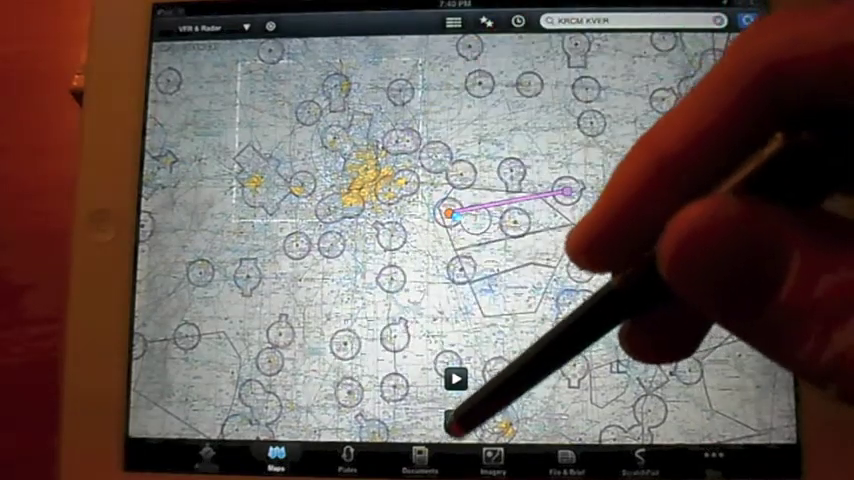
pyautogui.click(456, 421)
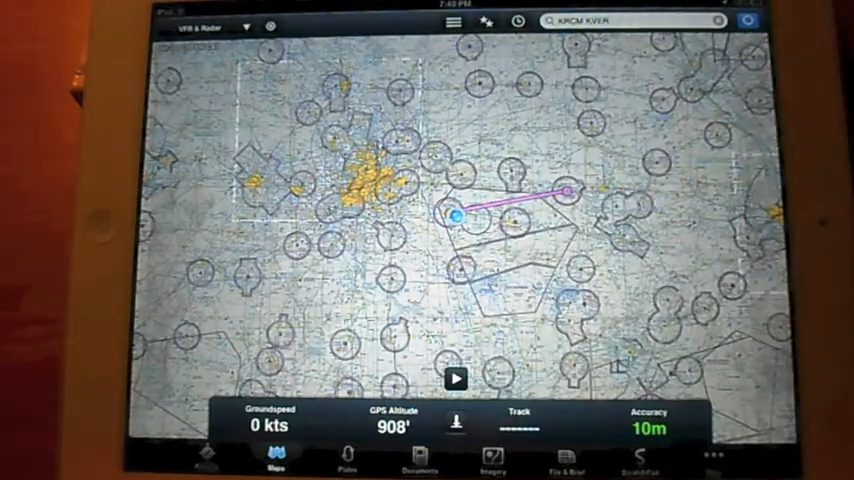
# Hide the GPS readout and bring up the base map and overlay list.
pyautogui.click(505, 395)
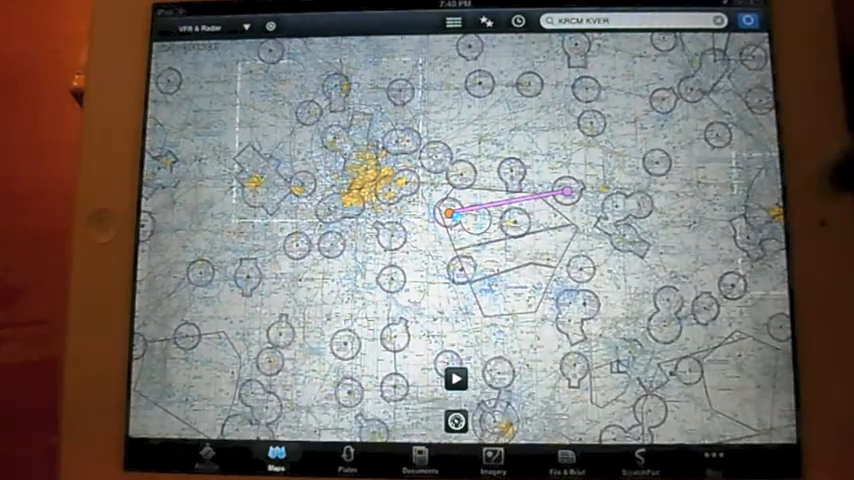
pyautogui.click(210, 27)
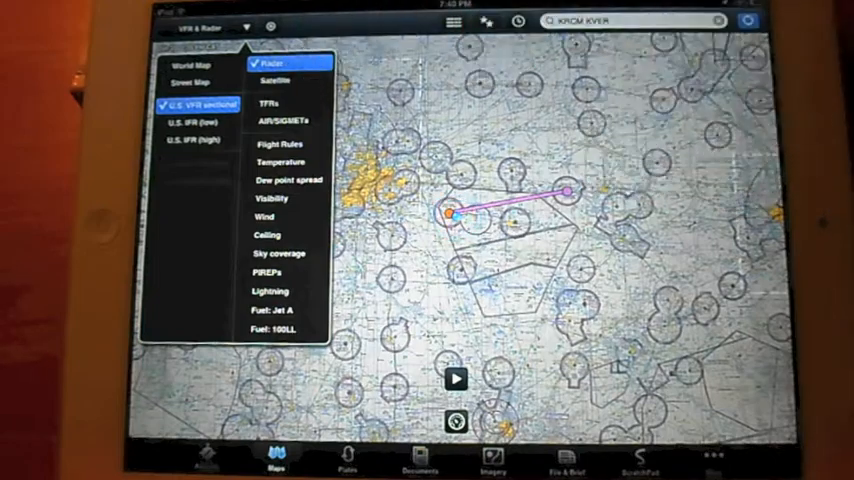
# Overlay TFRs on the sectional and zoom in on the red TFR over the East Coast.
pyautogui.click(268, 103)
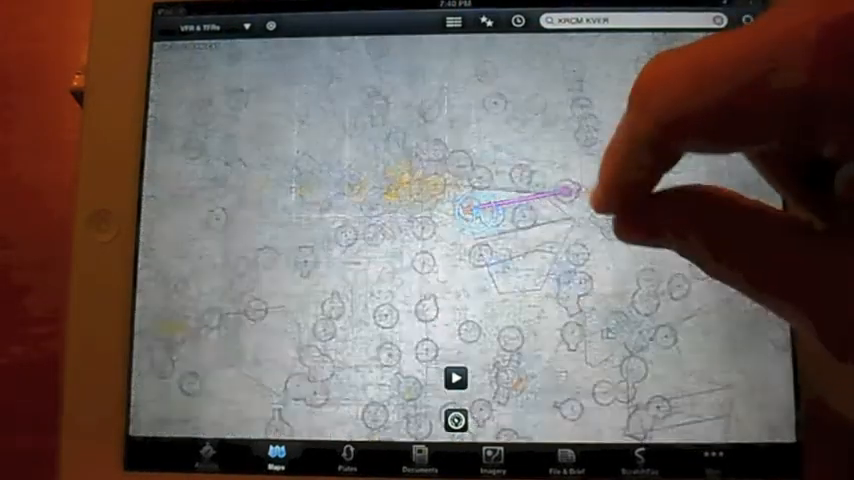
pyautogui.scroll(-3, 555, 220)
pyautogui.moveTo(638, 229); pyautogui.dragTo(420, 240)
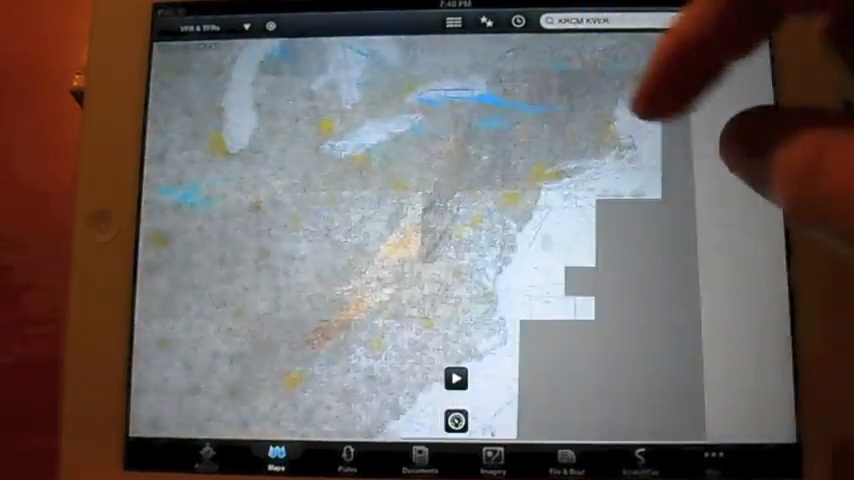
pyautogui.click(467, 232)
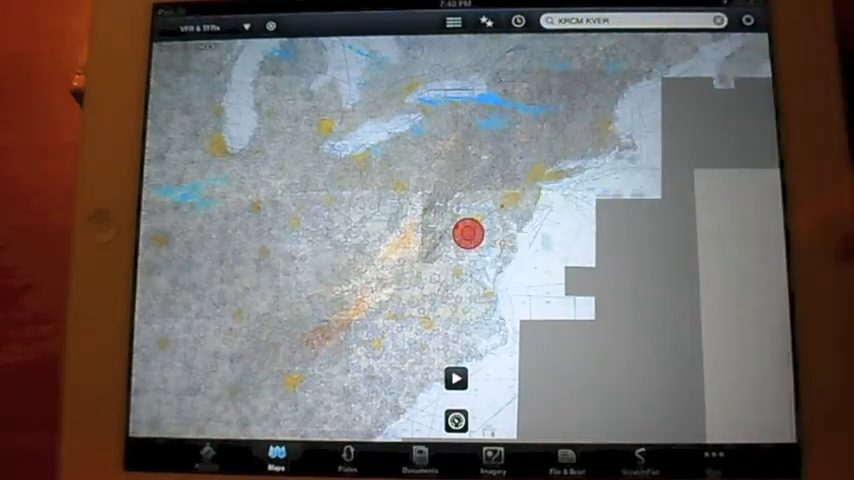
pyautogui.scroll(3, 467, 235)
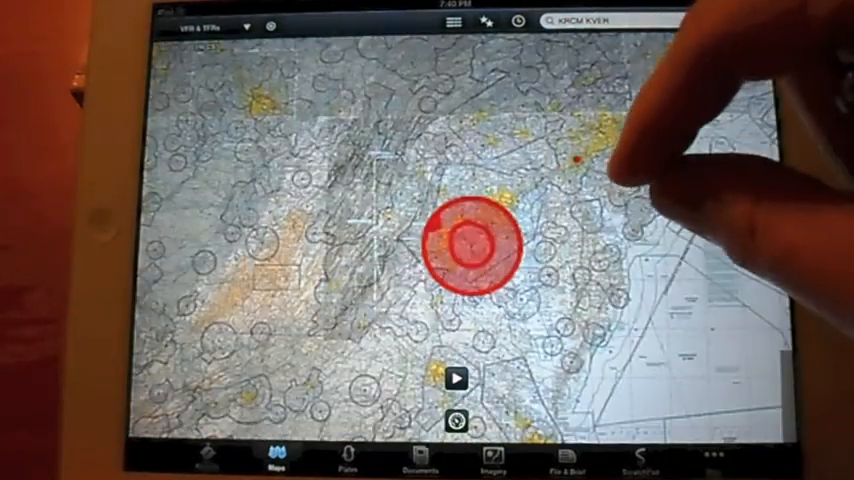
pyautogui.doubleClick(410, 118)
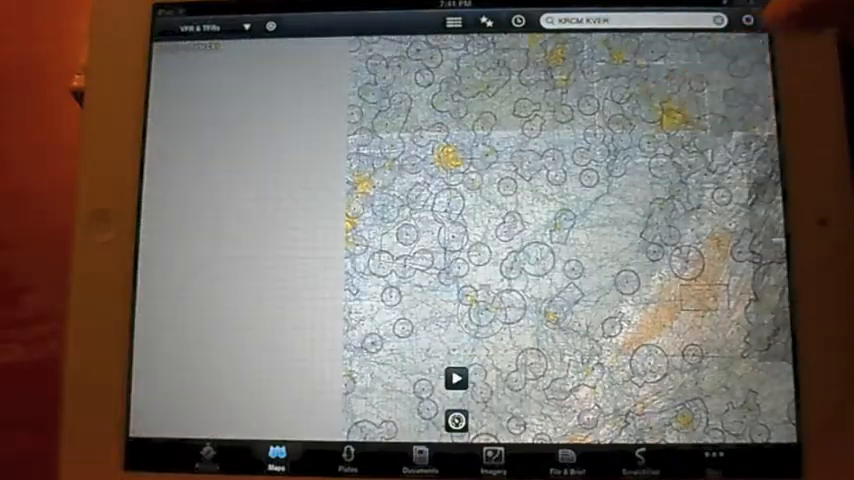
pyautogui.scroll(3, 455, 230)
pyautogui.click(245, 27)
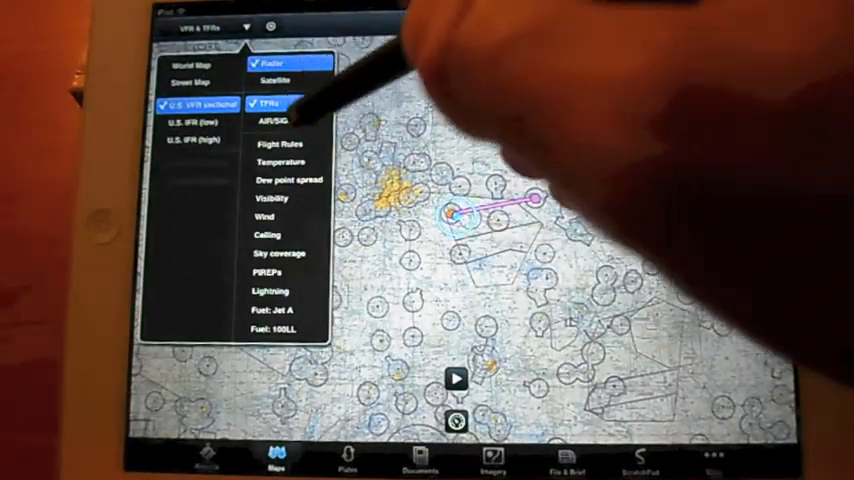
# Switch the overlay to Flight Rules, marking airports with weather-category dots.
pyautogui.click(280, 144)
pyautogui.scroll(-3, 560, 220)
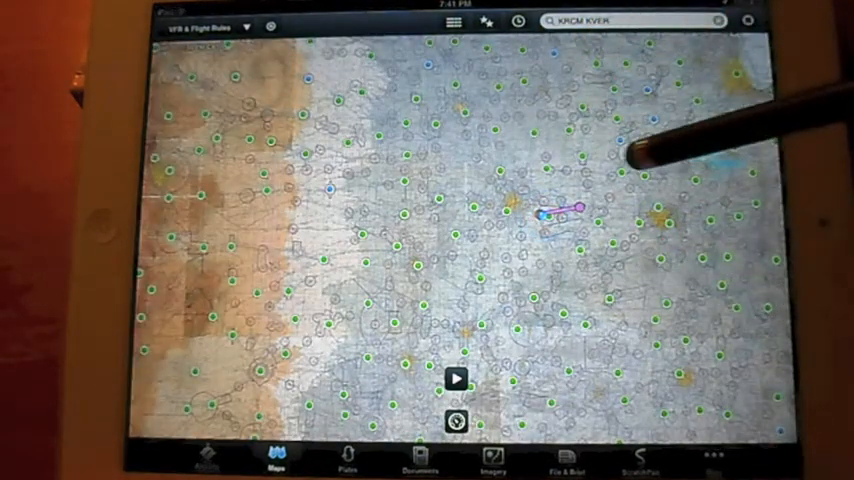
pyautogui.scroll(5, 560, 200)
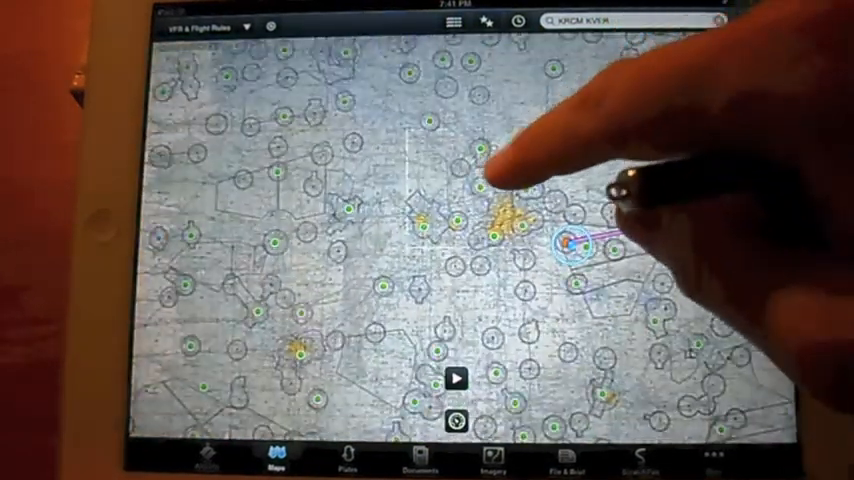
pyautogui.scroll(3, 600, 170)
pyautogui.scroll(5, 570, 150)
pyautogui.scroll(5, 590, 140)
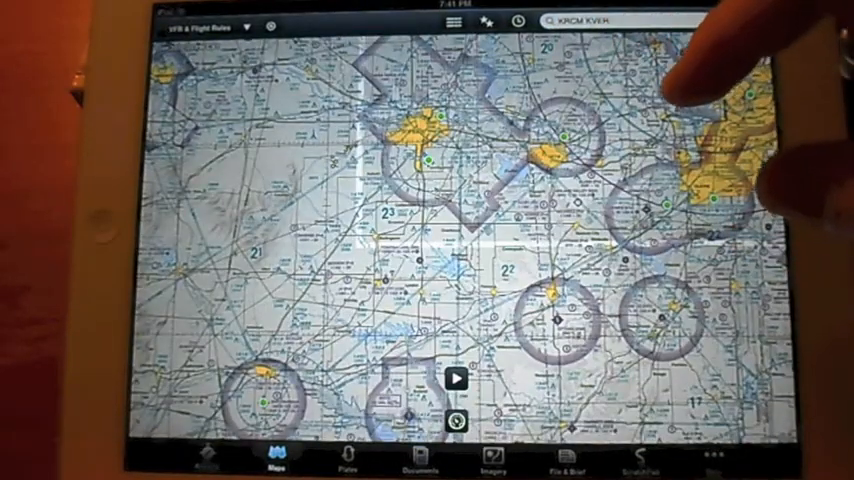
pyautogui.scroll(-5, 650, 170)
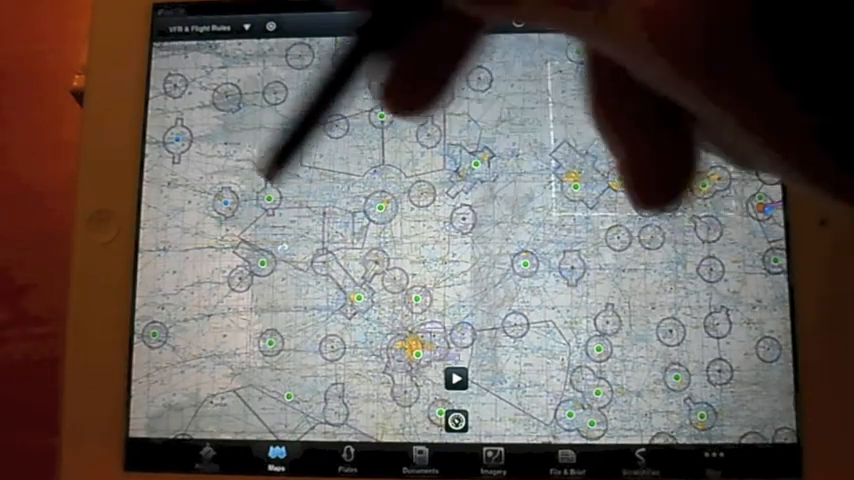
pyautogui.scroll(-3, 690, 135)
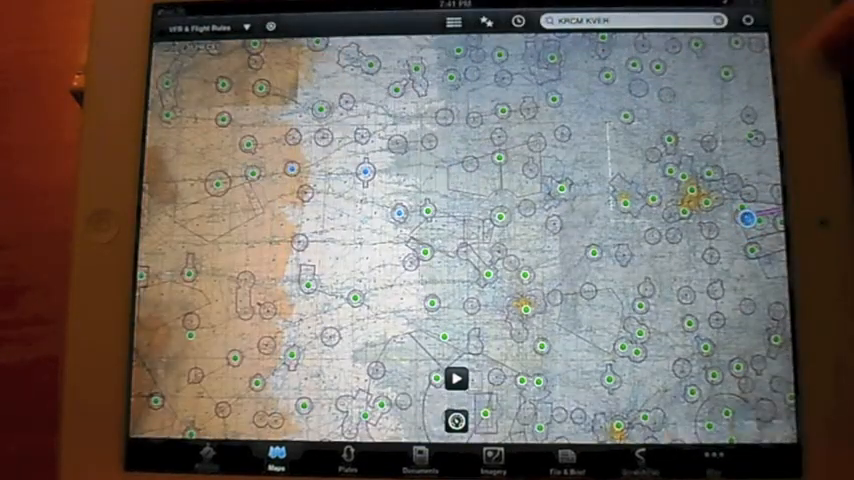
pyautogui.scroll(-3, 400, 200)
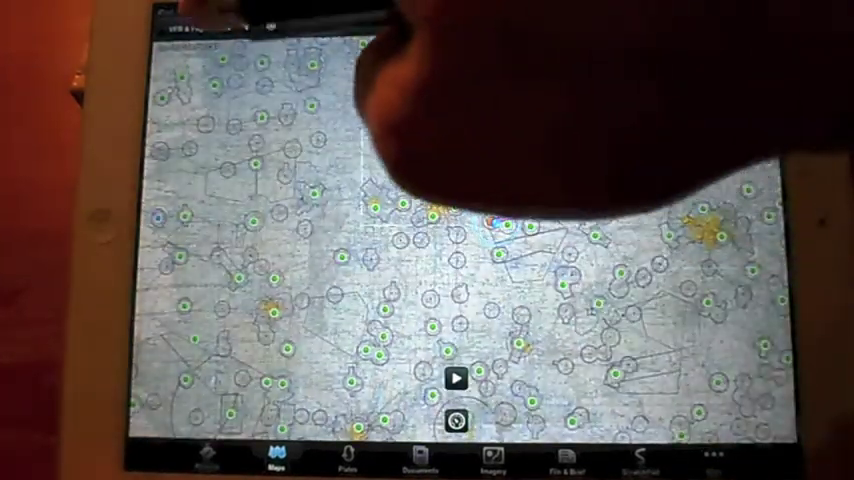
# Overlay airport temperatures on the chart and pan across the markers.
pyautogui.click(245, 27)
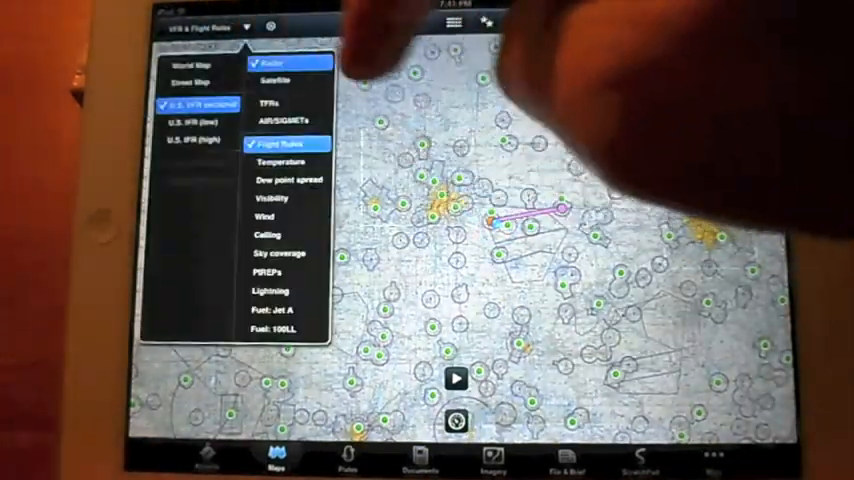
pyautogui.click(281, 161)
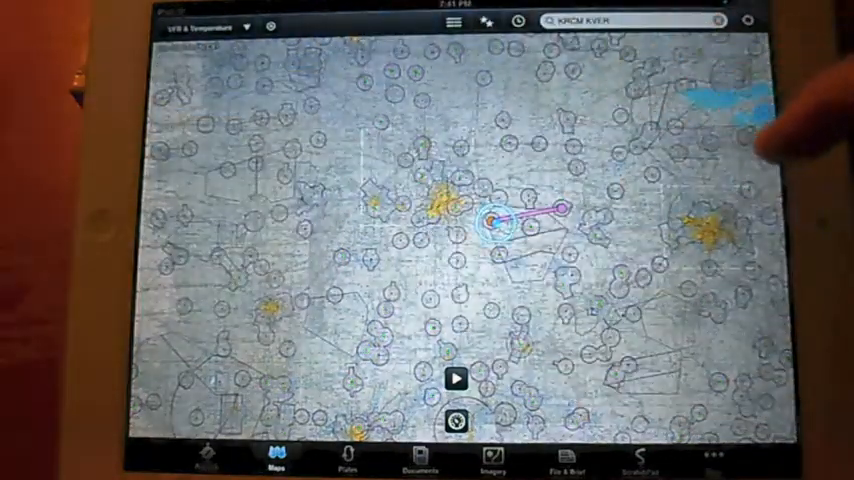
pyautogui.moveTo(760, 145); pyautogui.dragTo(500, 171)
pyautogui.moveTo(553, 114); pyautogui.dragTo(610, 86)
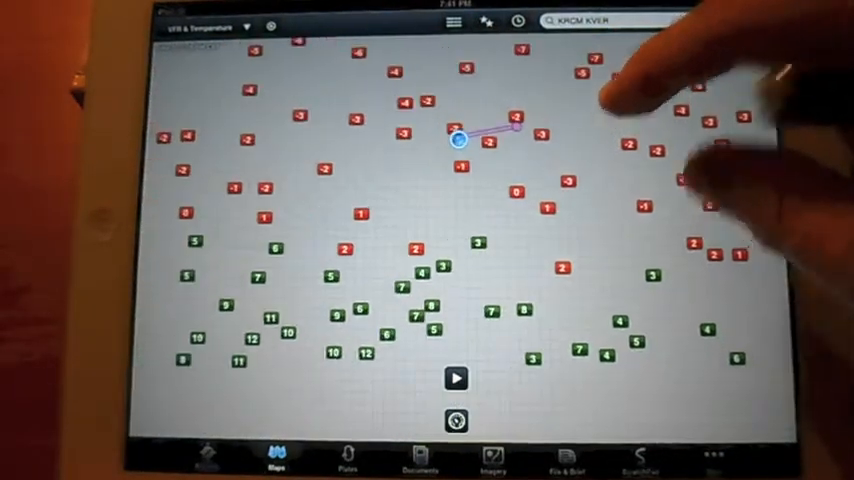
pyautogui.scroll(2, 457, 76)
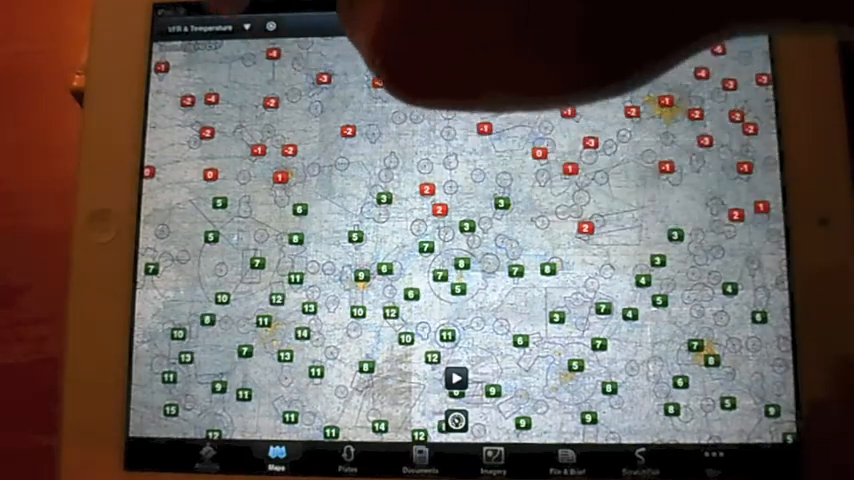
# Replace the temperature overlay with dew point spread.
pyautogui.click(210, 27)
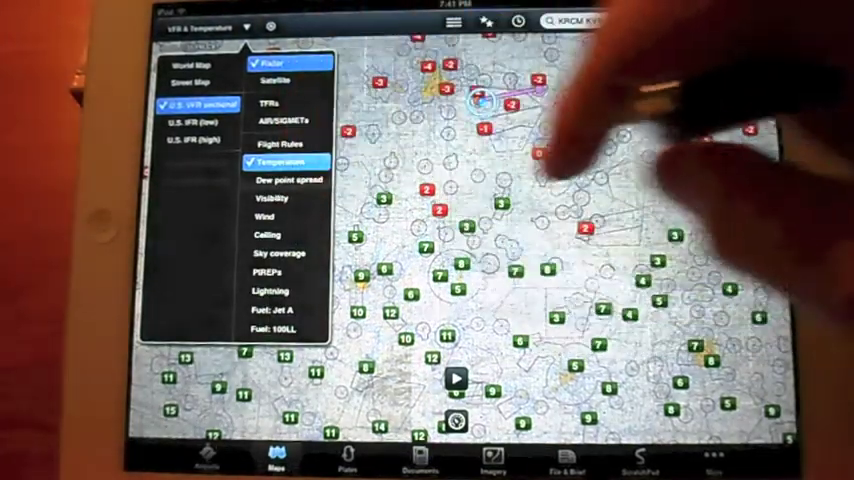
pyautogui.click(286, 179)
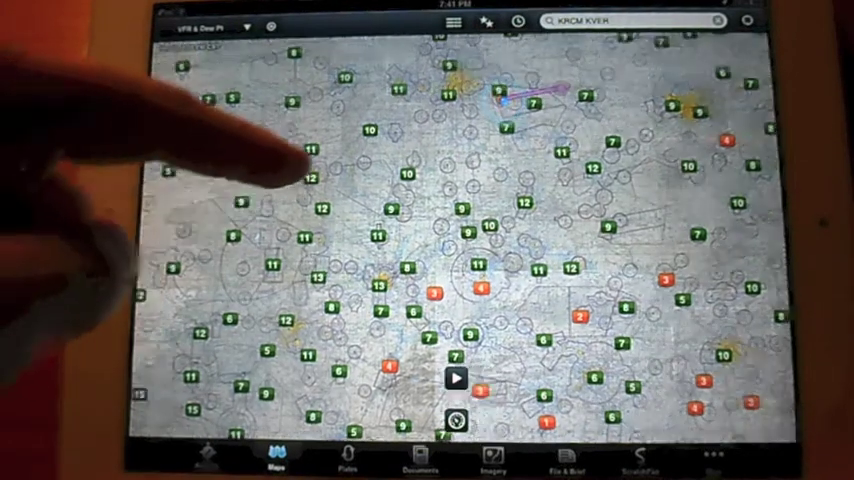
# Overlay 100LL fuel prices on the VFR sectional and zoom in around the KRCM–KVER route.
pyautogui.moveTo(150, 165); pyautogui.dragTo(310, 150)
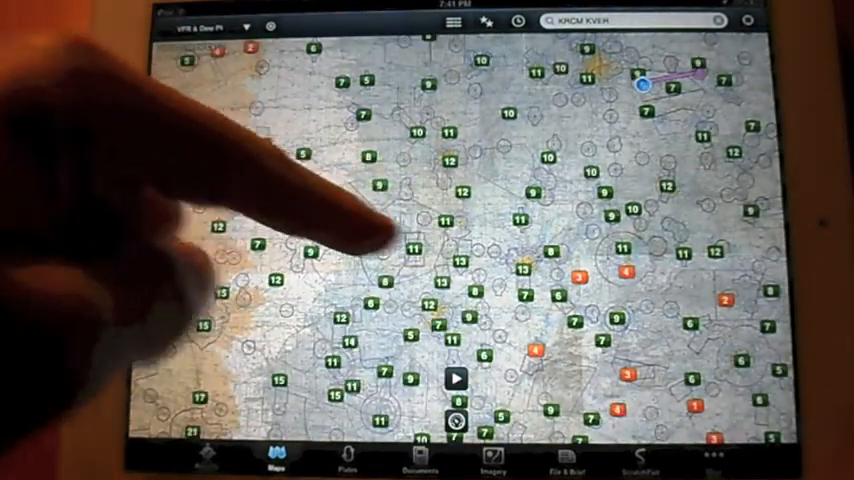
pyautogui.scroll(-3, 385, 235)
pyautogui.click(215, 27)
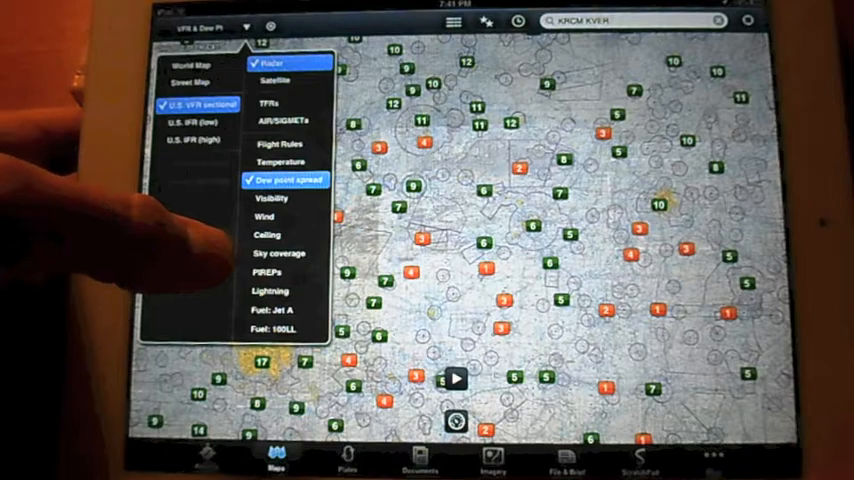
pyautogui.click(283, 328)
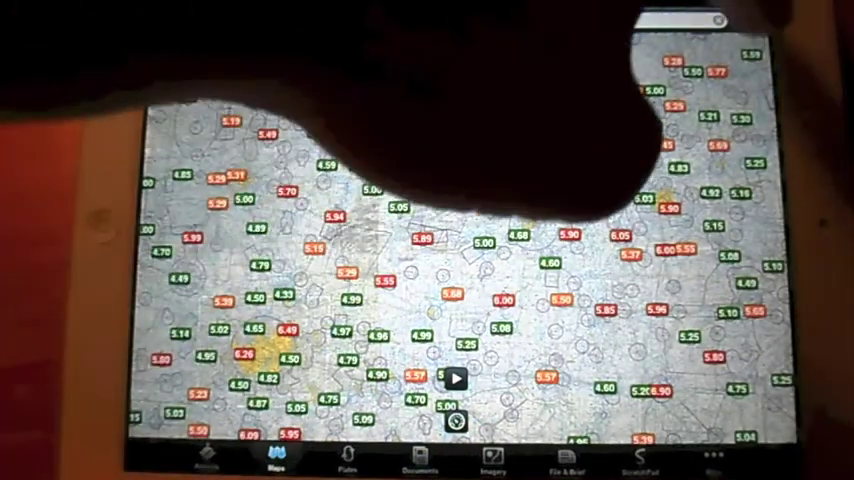
pyautogui.moveTo(500, 130); pyautogui.dragTo(500, 400)
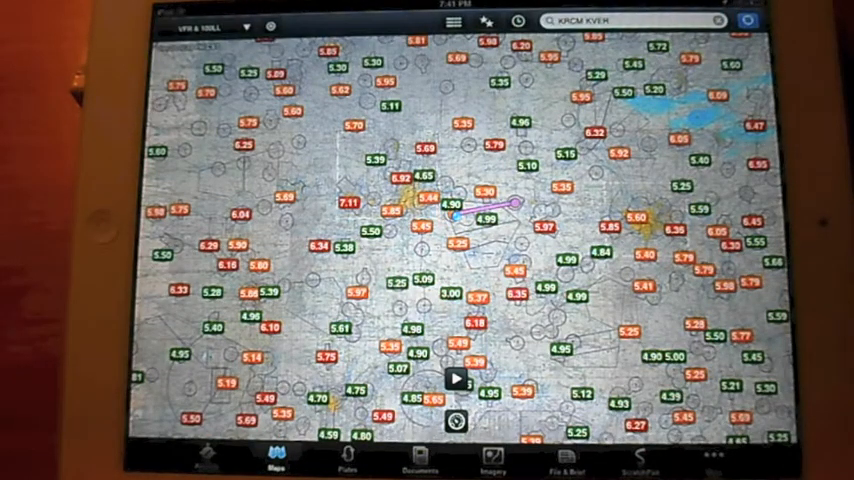
pyautogui.doubleClick(518, 192)
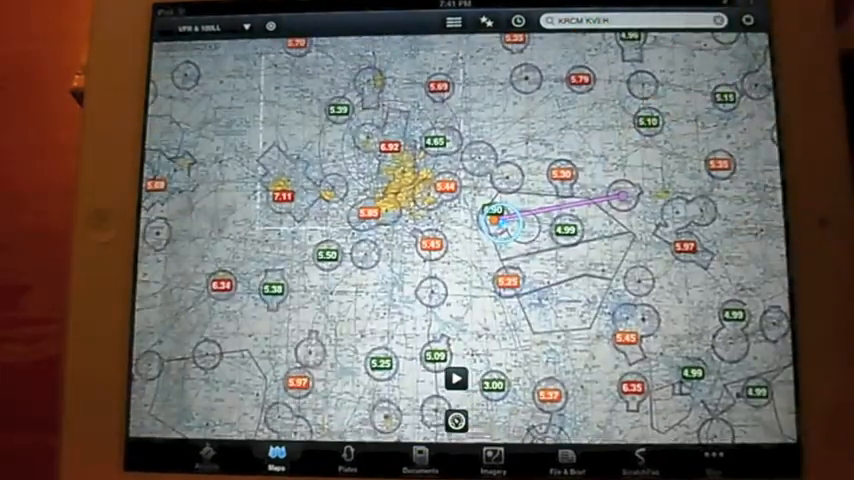
pyautogui.scroll(-3, 575, 200)
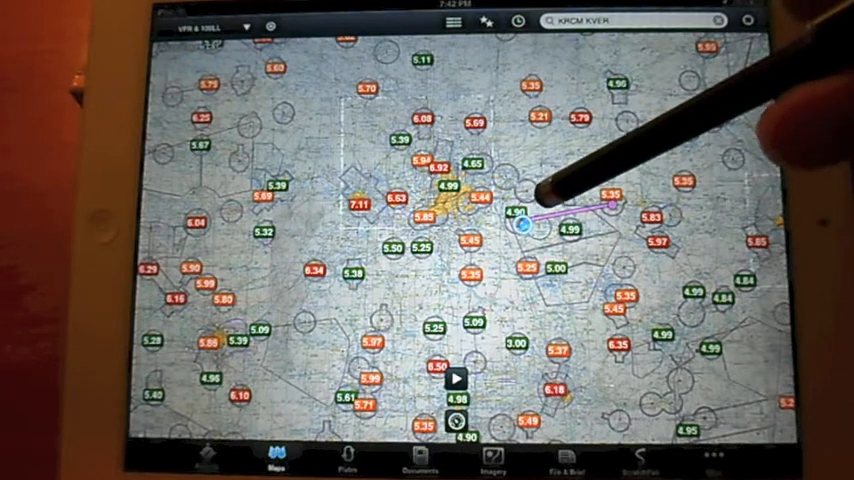
# Inspect the departure airport KRCM and its nearby fuel prices on the chart.
pyautogui.click(520, 222)
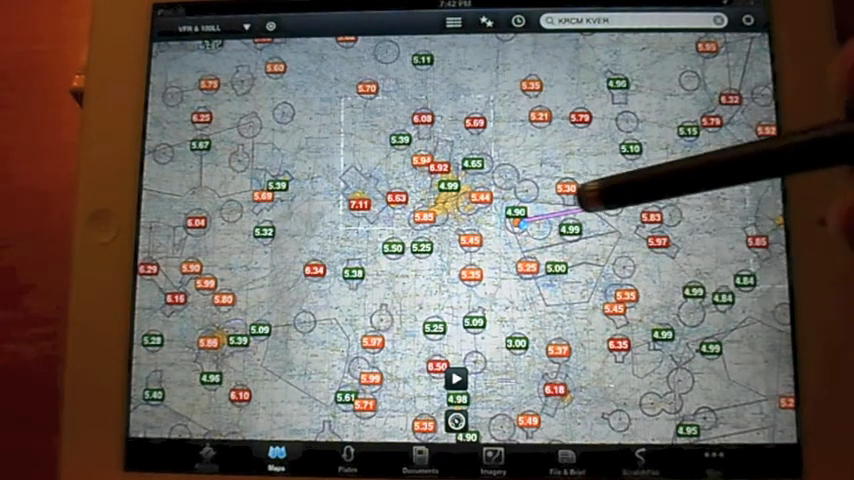
pyautogui.click(522, 224)
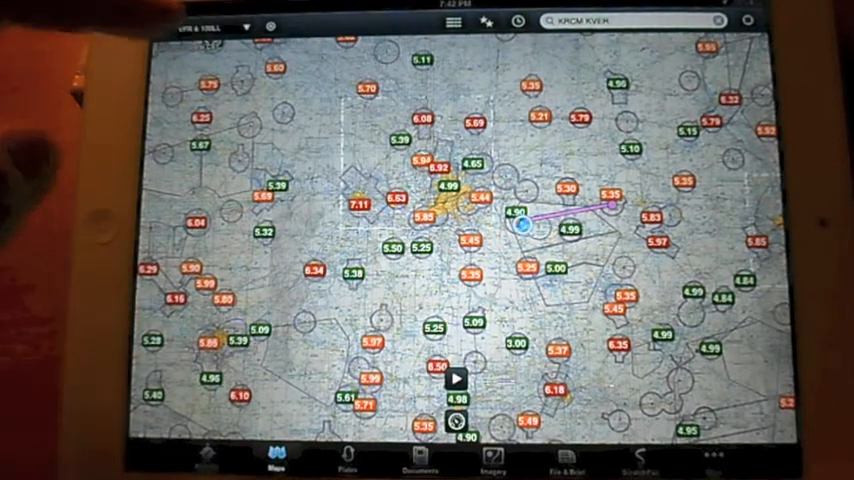
pyautogui.click(215, 27)
# Try the radar and satellite overlays, drop them, and switch to the U.S. IFR low enroute chart.
pyautogui.click(280, 328)
pyautogui.click(215, 27)
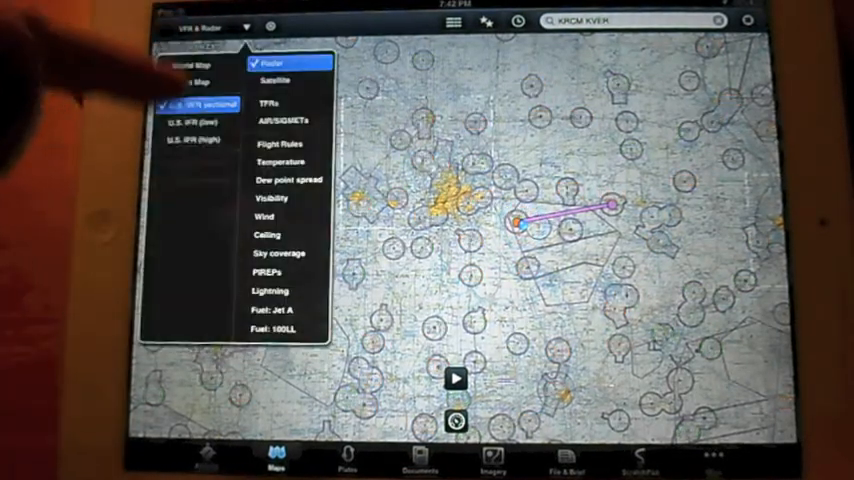
pyautogui.click(228, 27)
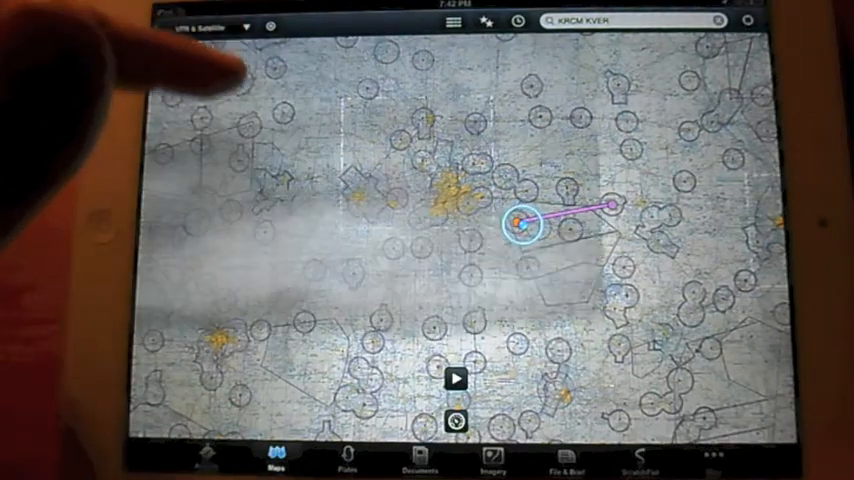
pyautogui.click(215, 27)
pyautogui.click(200, 104)
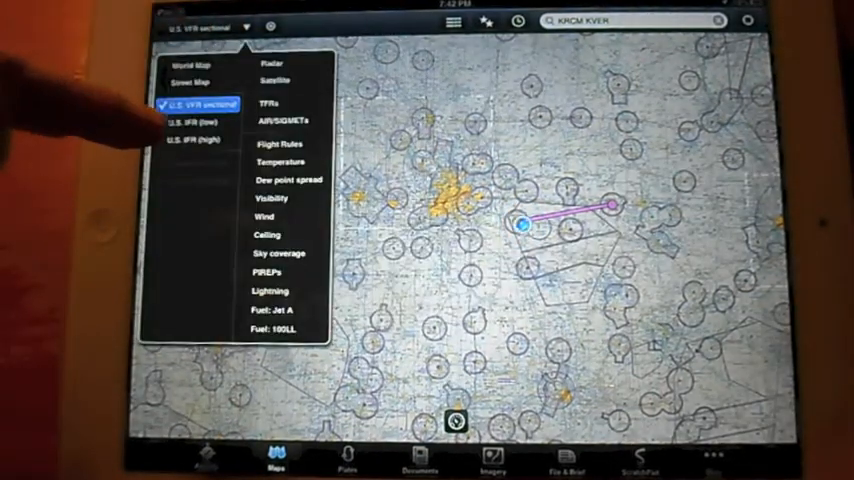
pyautogui.click(192, 121)
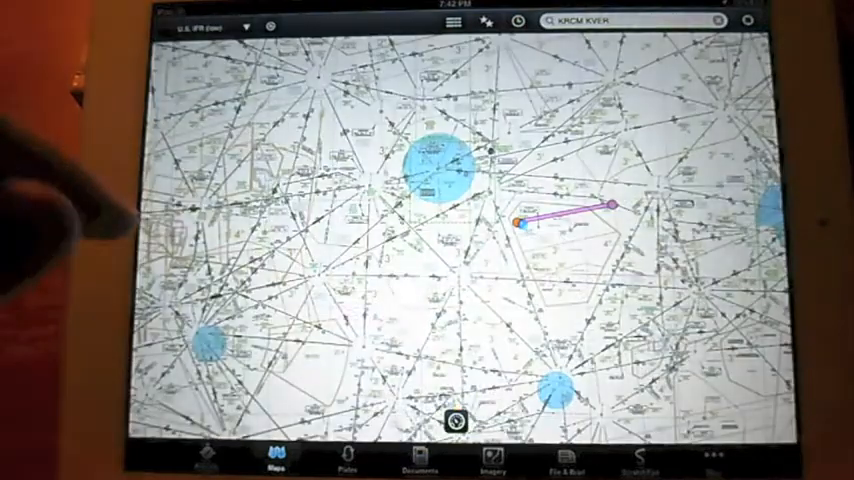
pyautogui.scroll(3, 450, 230)
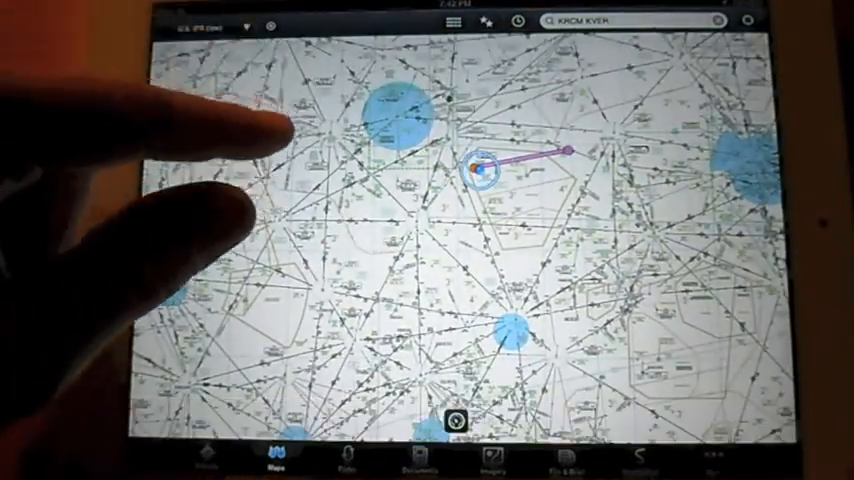
# Pan the IFR low chart to center the KRCM–KVER route.
pyautogui.moveTo(285, 124); pyautogui.dragTo(228, 161)
pyautogui.scroll(-5, 300, 230)
pyautogui.scroll(-2, 290, 238)
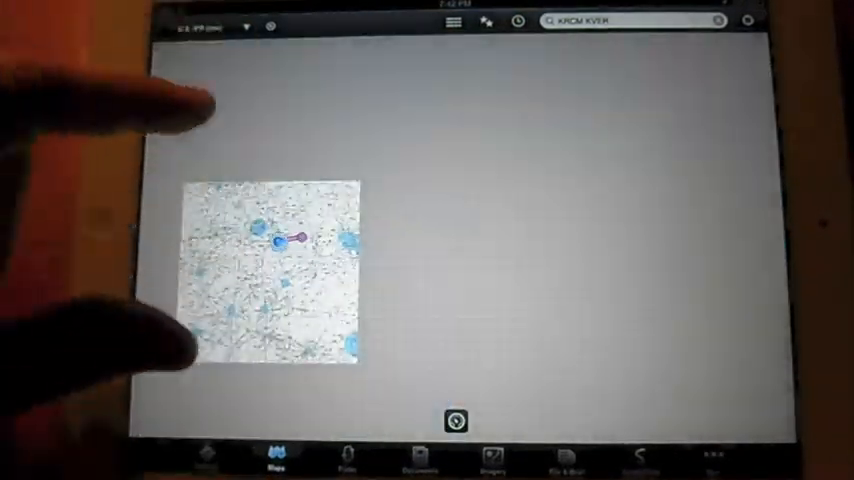
pyautogui.scroll(-2, 250, 248)
pyautogui.scroll(2, 300, 250)
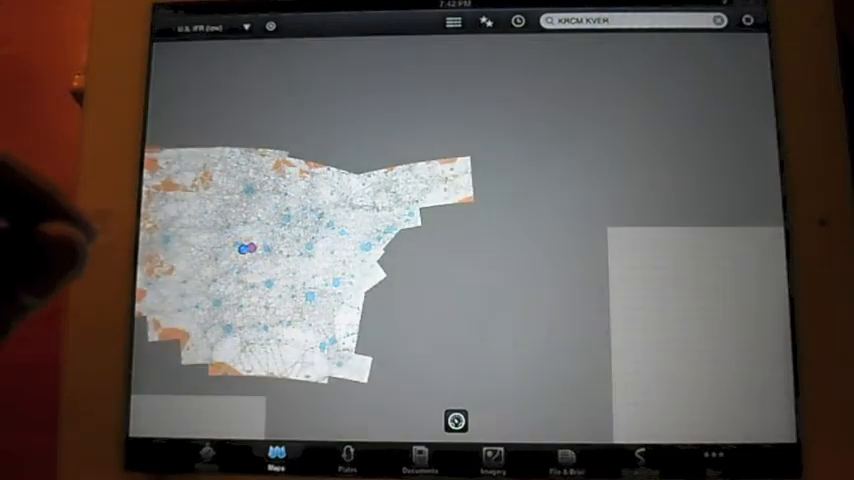
pyautogui.scroll(1, 300, 230)
pyautogui.moveTo(248, 162); pyautogui.dragTo(313, 145)
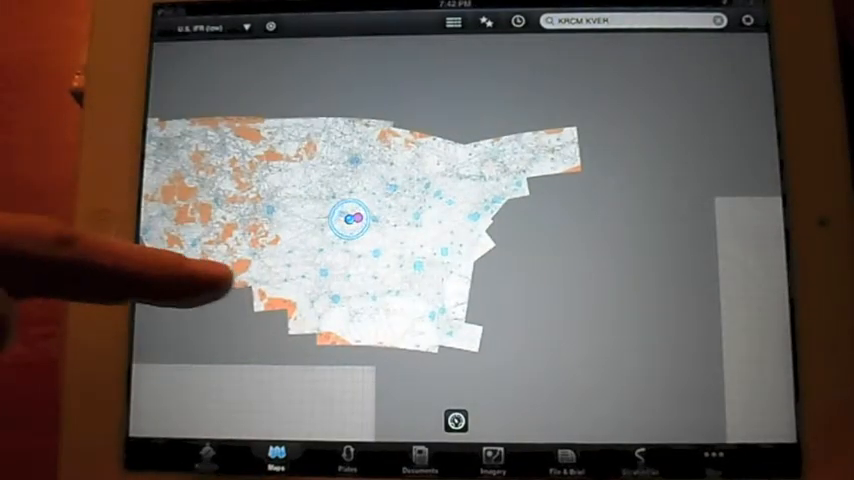
pyautogui.moveTo(225, 285); pyautogui.dragTo(286, 286)
pyautogui.scroll(2, 400, 200)
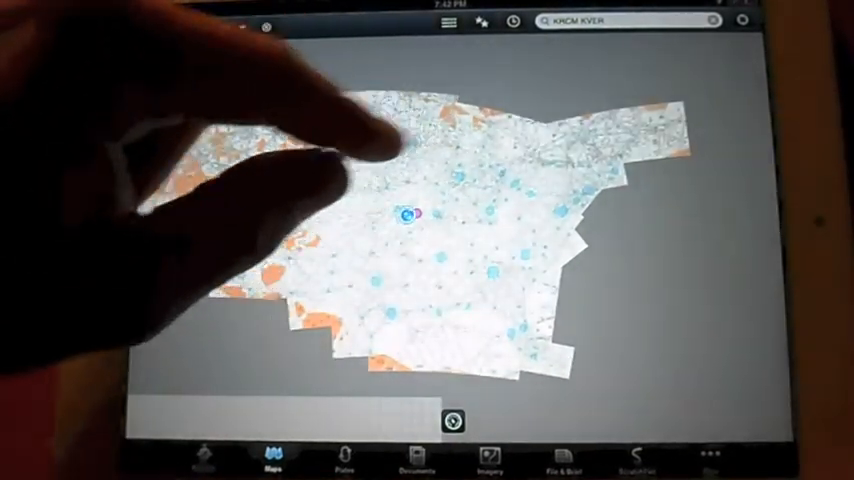
pyautogui.scroll(1, 407, 214)
pyautogui.scroll(3, 407, 214)
pyautogui.scroll(1, 420, 240)
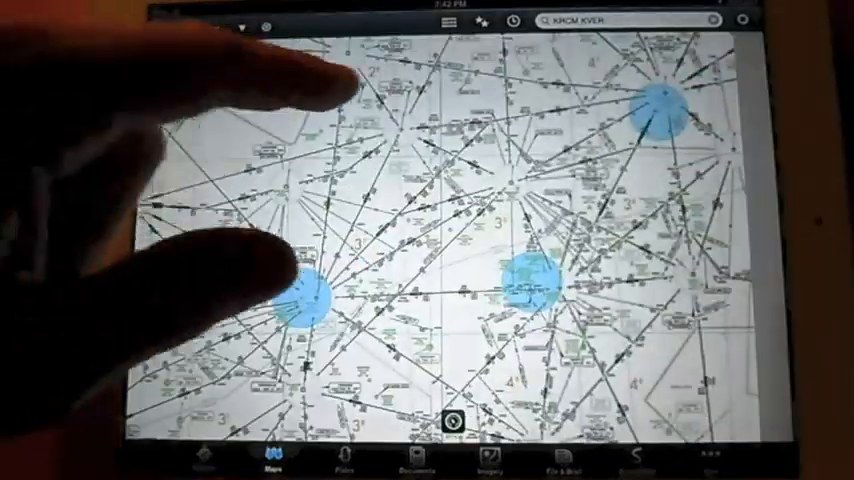
pyautogui.moveTo(300, 270); pyautogui.dragTo(233, 332)
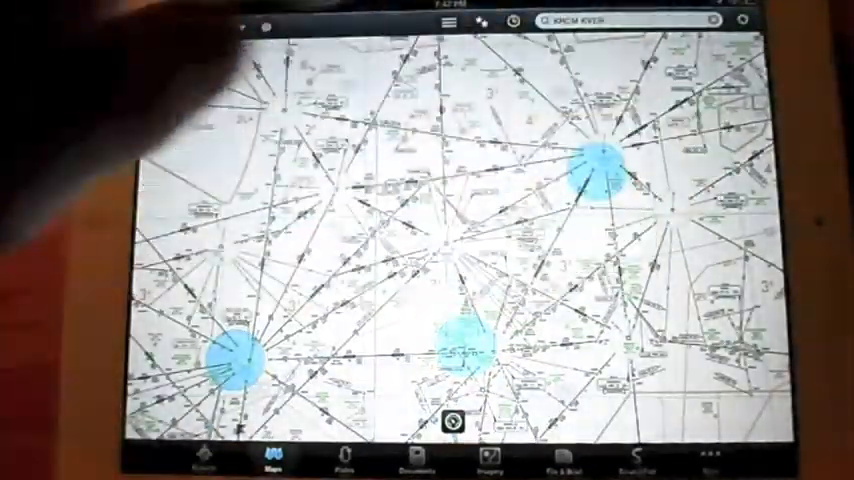
pyautogui.scroll(3, 500, 200)
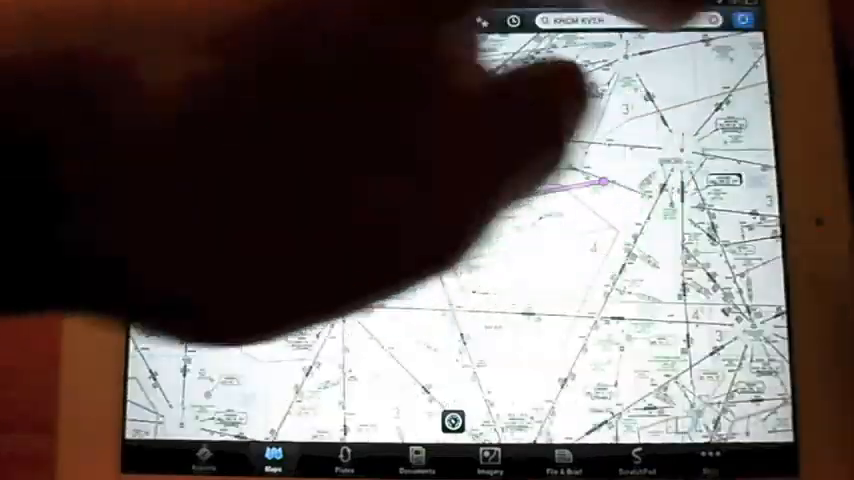
pyautogui.click(625, 20)
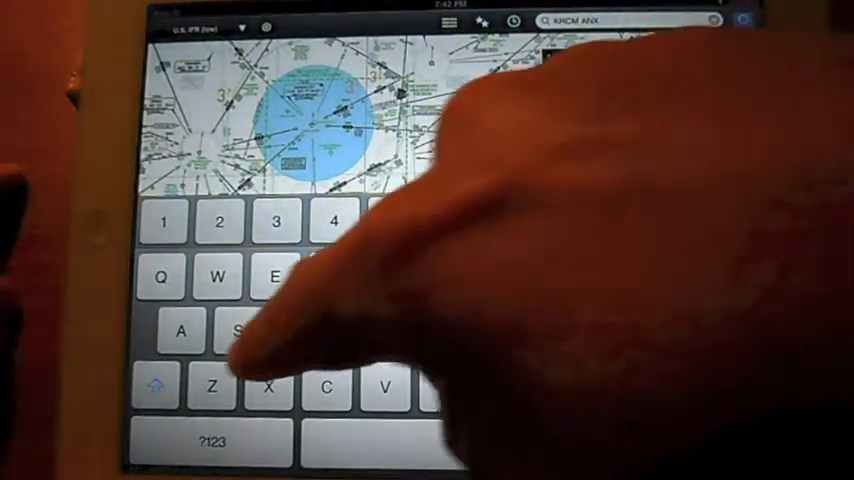
pyautogui.write(' SGF KSGF')
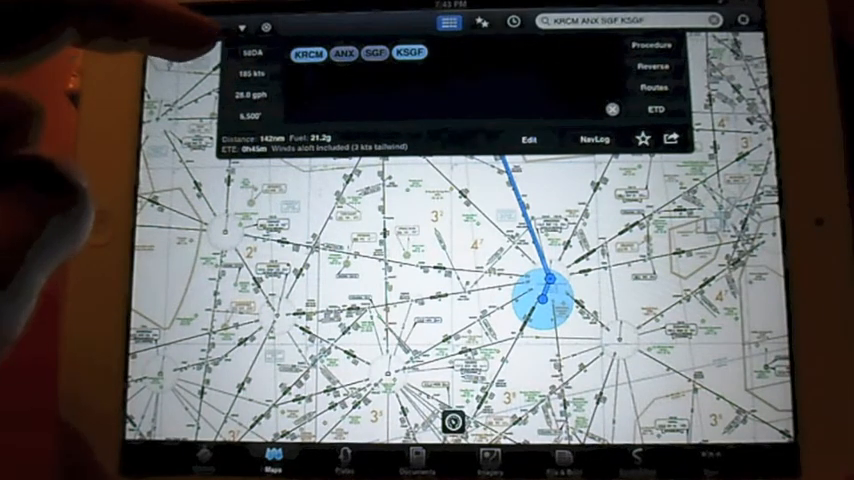
# Select 58DA as the route's aircraft and hide the route details panel.
pyautogui.click(252, 52)
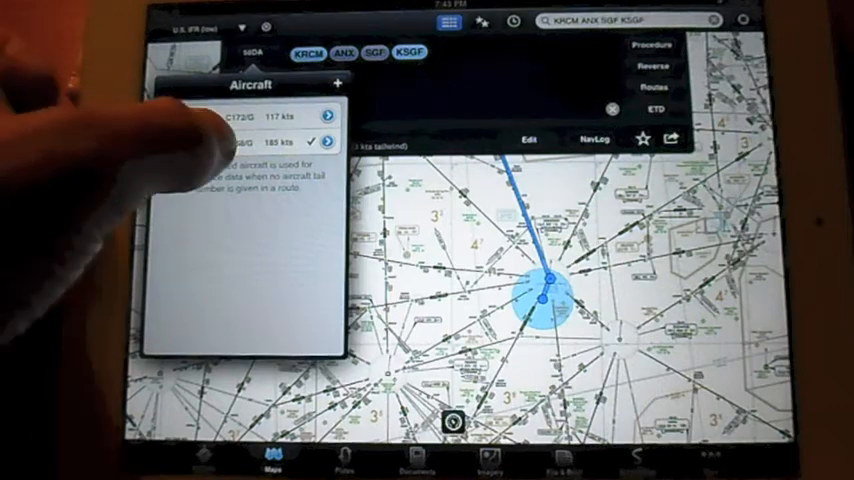
pyautogui.click(190, 143)
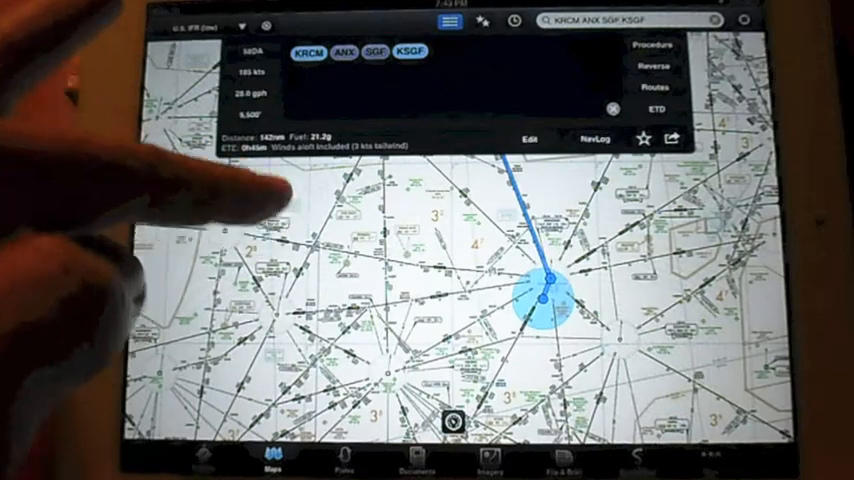
pyautogui.moveTo(280, 150); pyautogui.dragTo(250, 40)
# Follow the KRCM–KSGF route across the chart and switch the map to the U.S. VFR sectional.
pyautogui.moveTo(480, 400); pyautogui.dragTo(290, 300)
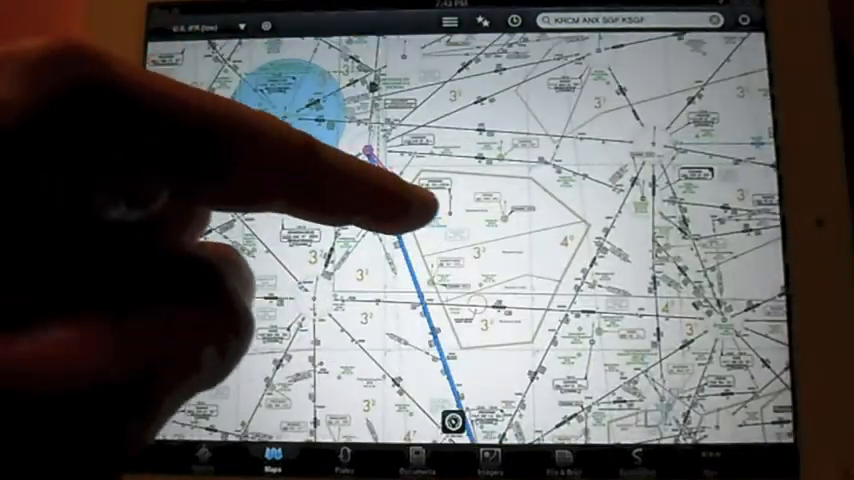
pyautogui.moveTo(368, 150); pyautogui.dragTo(353, 88)
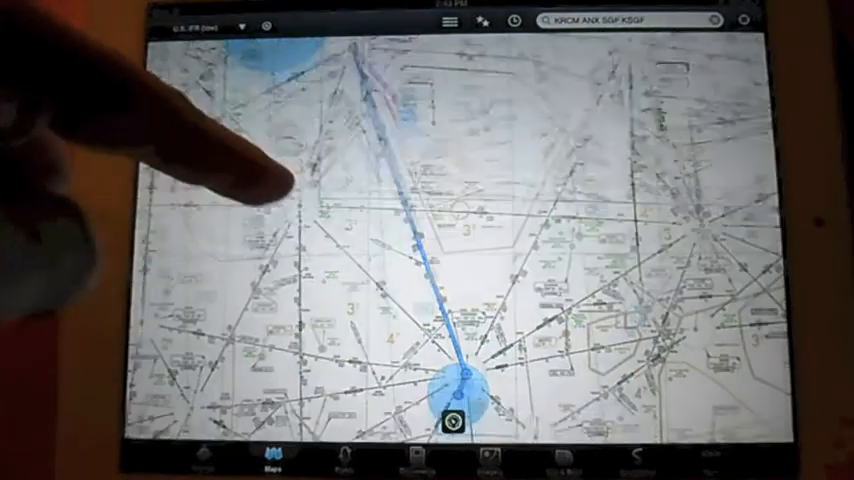
pyautogui.moveTo(286, 181); pyautogui.dragTo(238, 171)
pyautogui.doubleClick(300, 225)
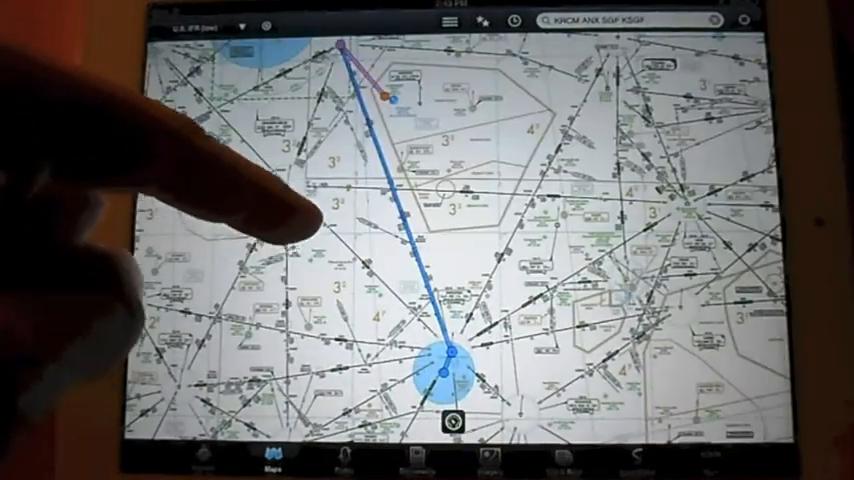
pyautogui.click(200, 27)
pyautogui.click(195, 104)
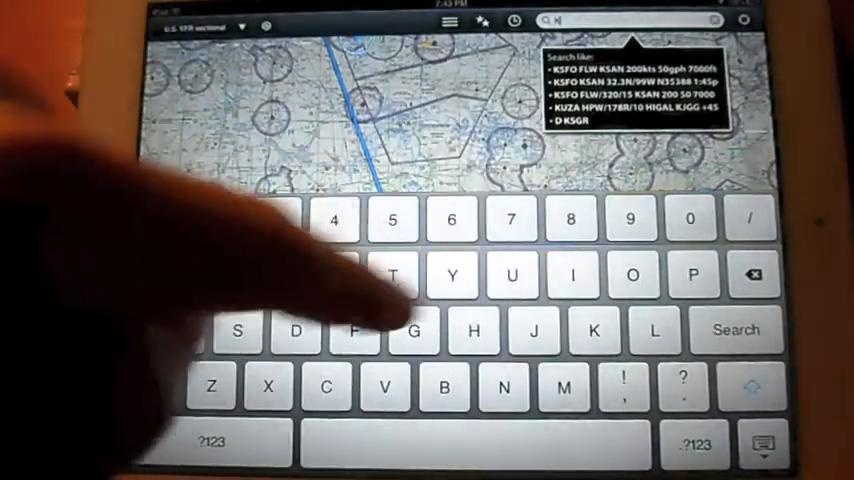
pyautogui.write('RCM')
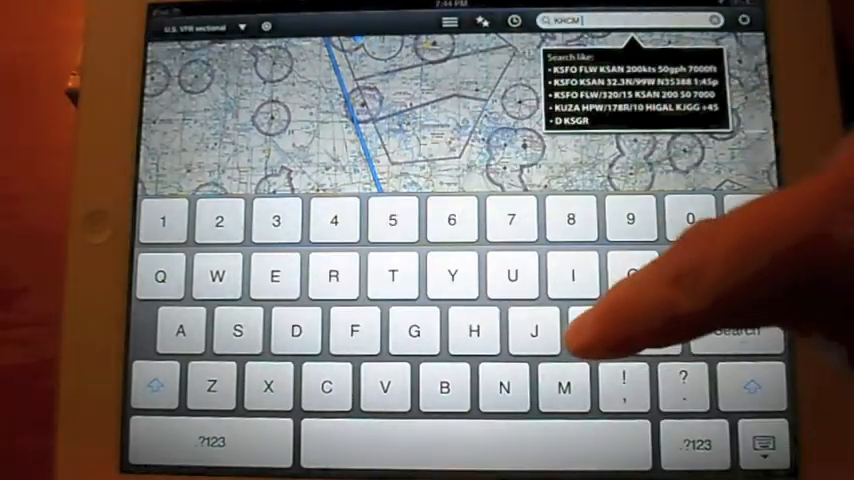
pyautogui.write(' KSGF ')
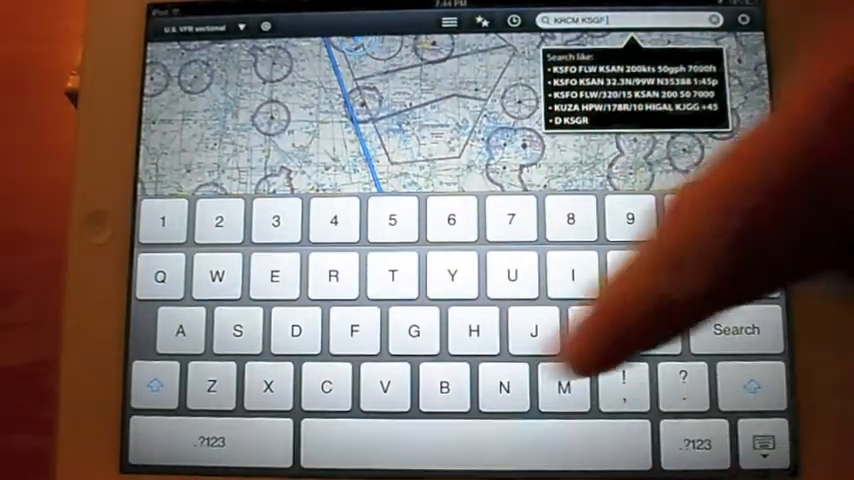
pyautogui.write('K')
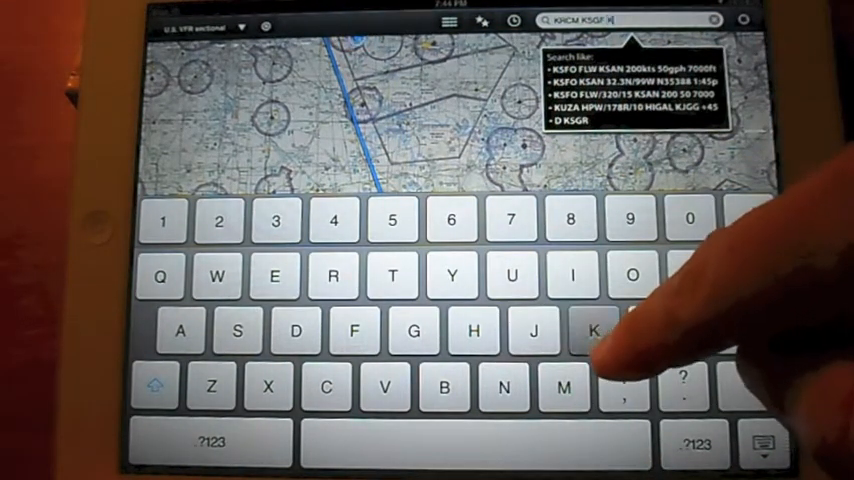
pyautogui.write('STL')
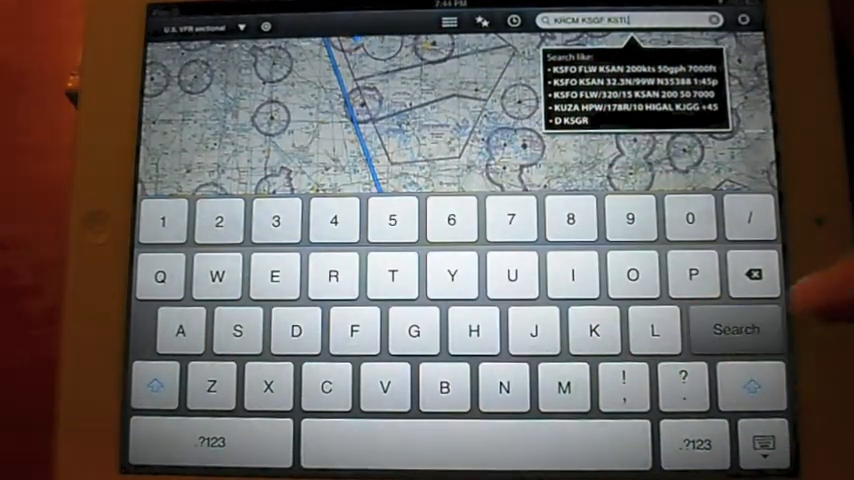
# Submit the KRCM KSGF KSTL route, giving 263 nm, 37.2 gallons and 1h20m.
pyautogui.press('Return')
pyautogui.scroll(-3, 600, 200)
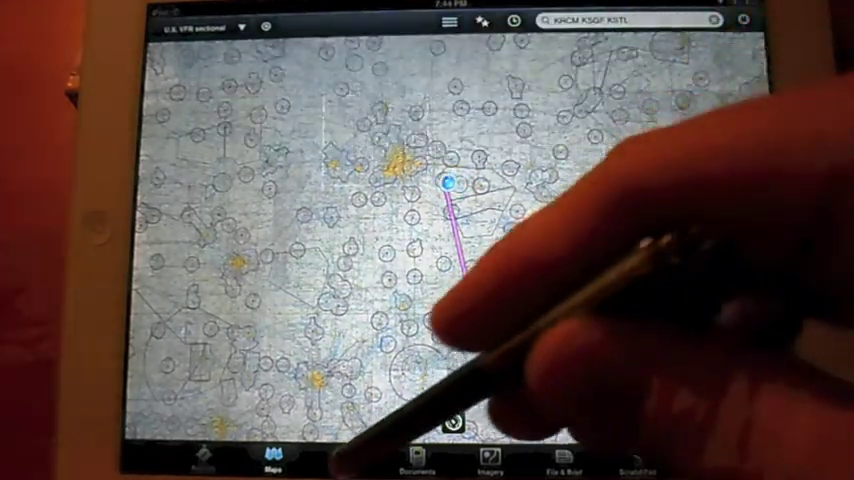
pyautogui.click(344, 458)
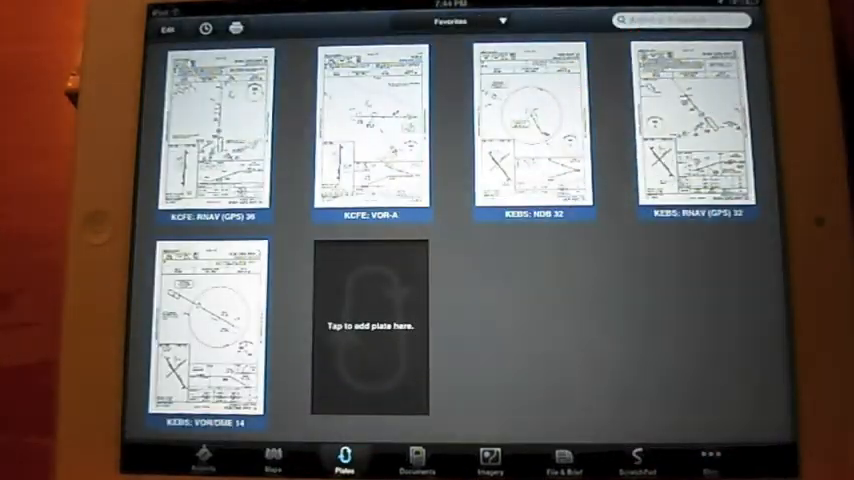
# View the KEBS NDB 32 plate, panning over minimums, holding pattern, Webster City and Fort Dodge.
pyautogui.click(520, 70)
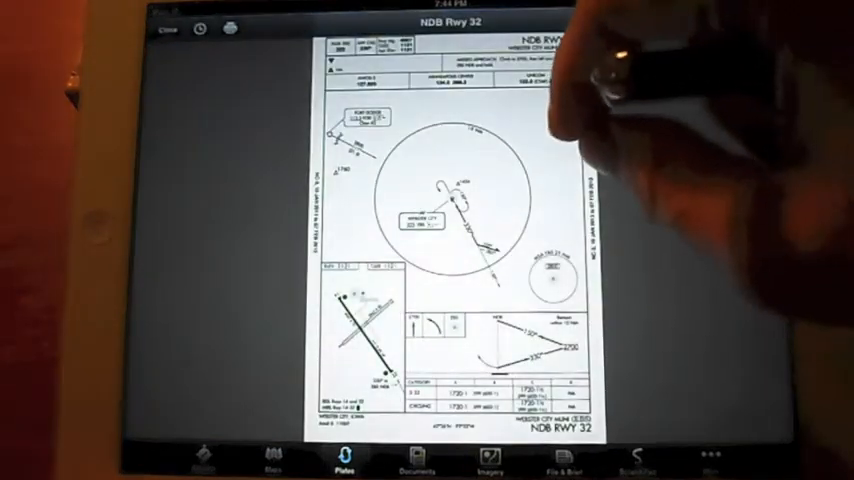
pyautogui.scroll(3, 600, 150)
pyautogui.scroll(3, 430, 240)
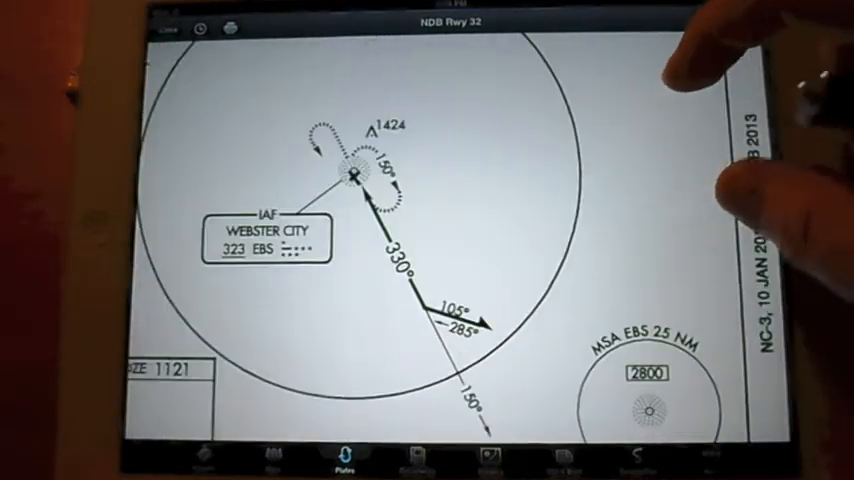
pyautogui.moveTo(505, 200); pyautogui.dragTo(667, 124)
pyautogui.moveTo(677, 350); pyautogui.dragTo(677, 219)
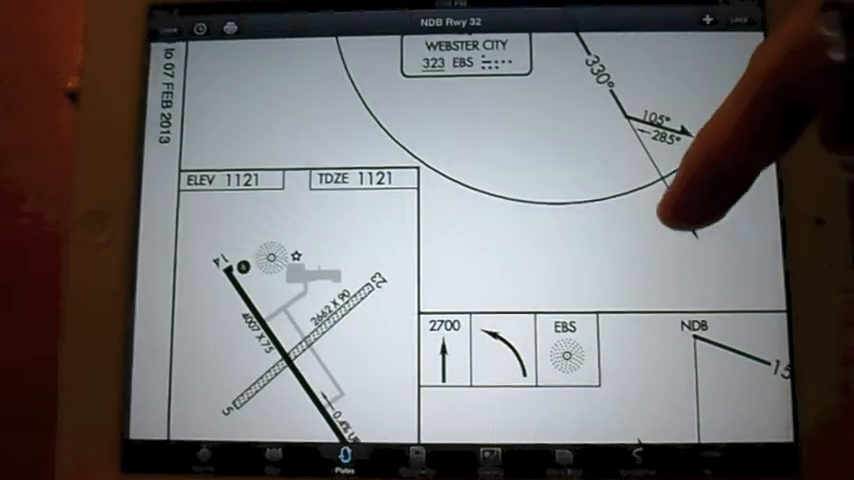
pyautogui.moveTo(630, 190); pyautogui.dragTo(734, 76)
pyautogui.moveTo(700, 200); pyautogui.dragTo(490, 230)
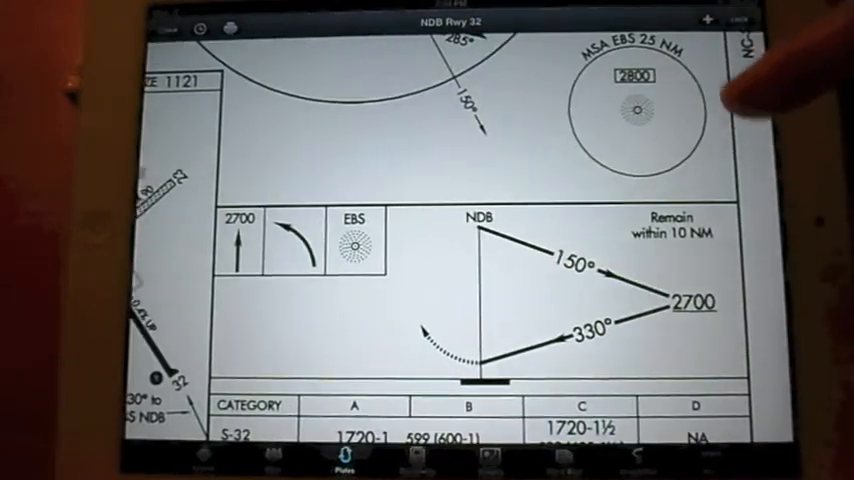
pyautogui.moveTo(790, 80); pyautogui.dragTo(790, 350)
pyautogui.moveTo(430, 110); pyautogui.dragTo(630, 234)
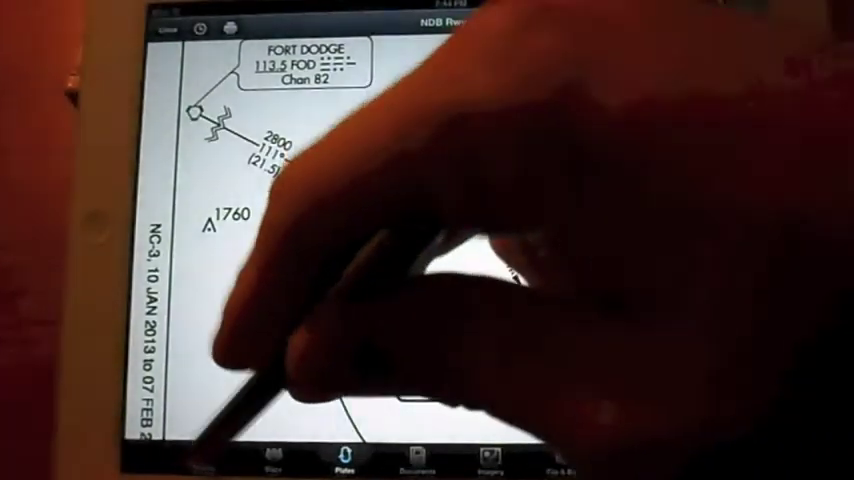
pyautogui.click(203, 458)
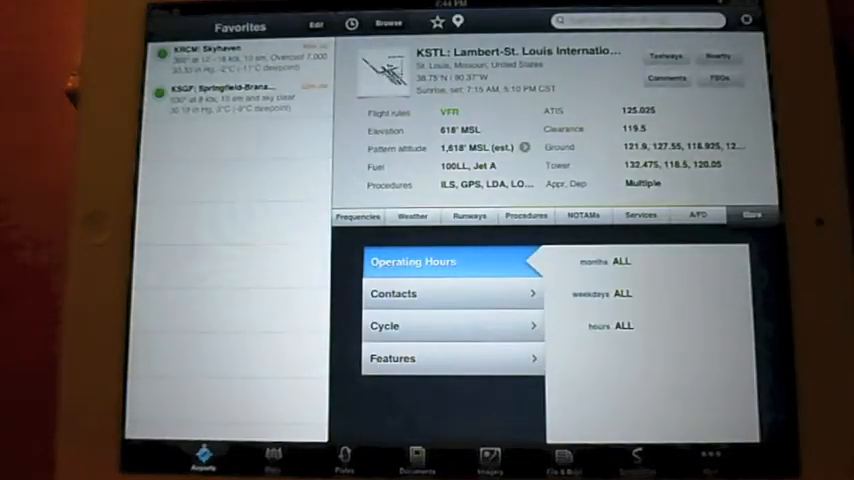
# List KSTL's approach procedures from its Procedures page, then go back to Plates.
pyautogui.click(526, 216)
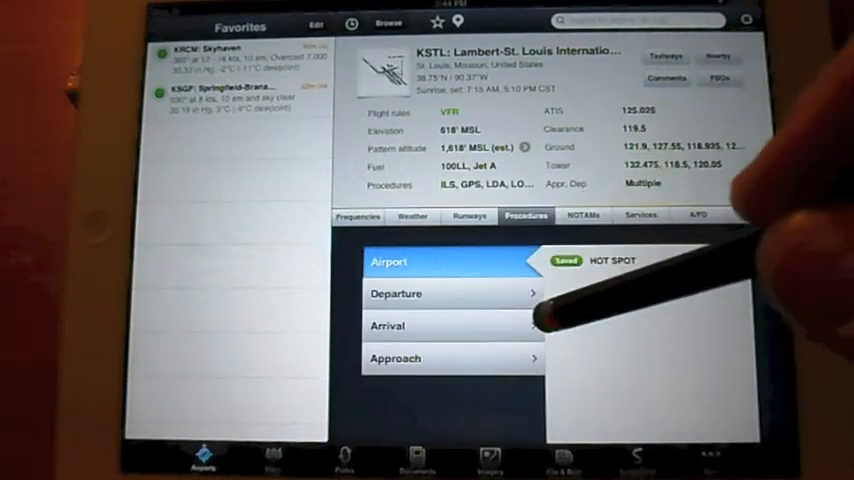
pyautogui.click(450, 358)
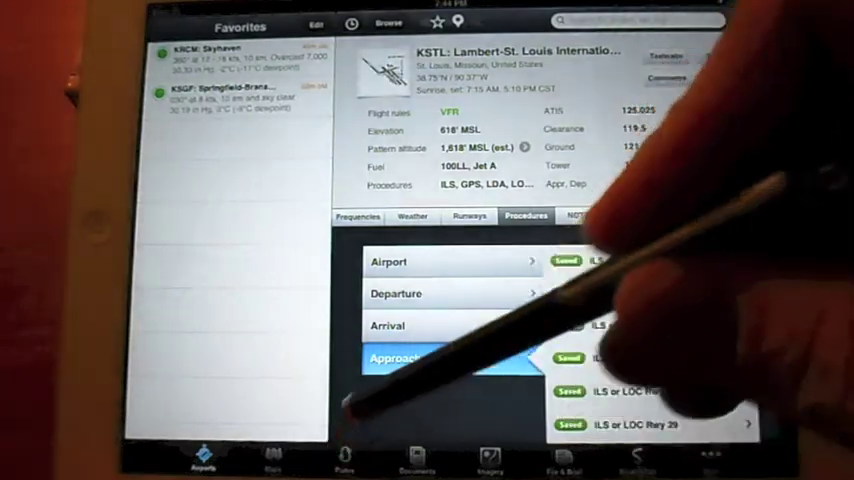
pyautogui.click(344, 458)
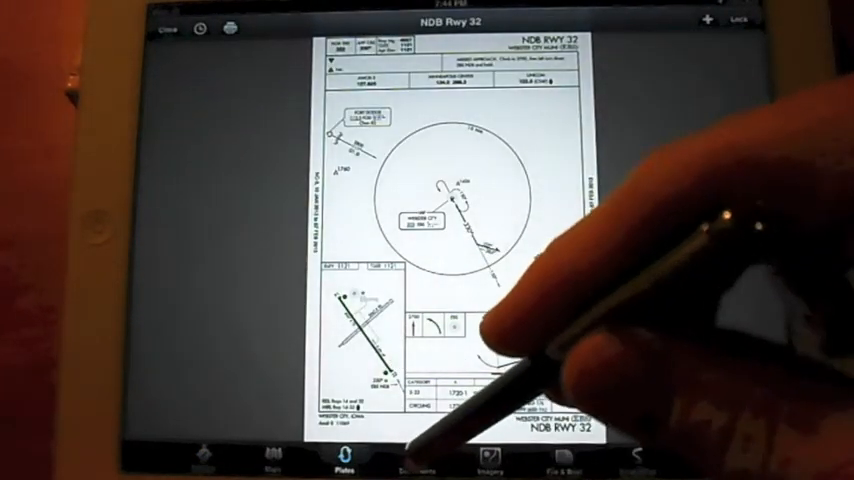
# Page through the Aviation Instructor's Handbook from the My Documents library.
pyautogui.click(416, 458)
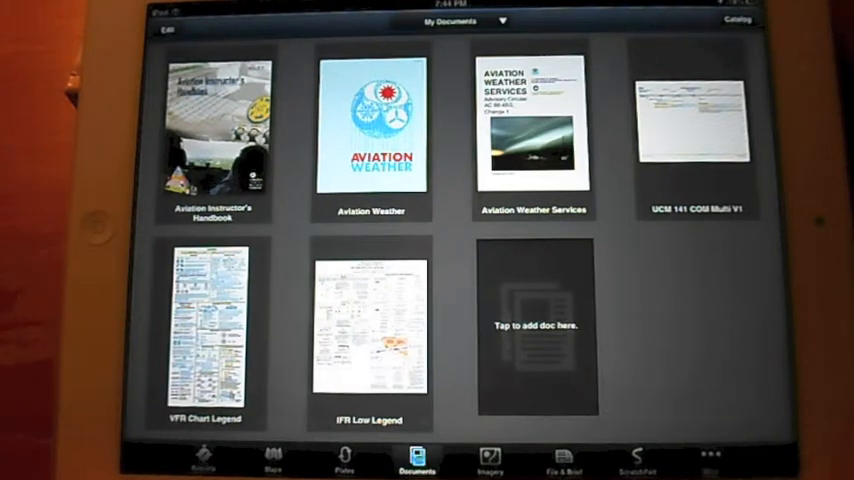
pyautogui.click(218, 130)
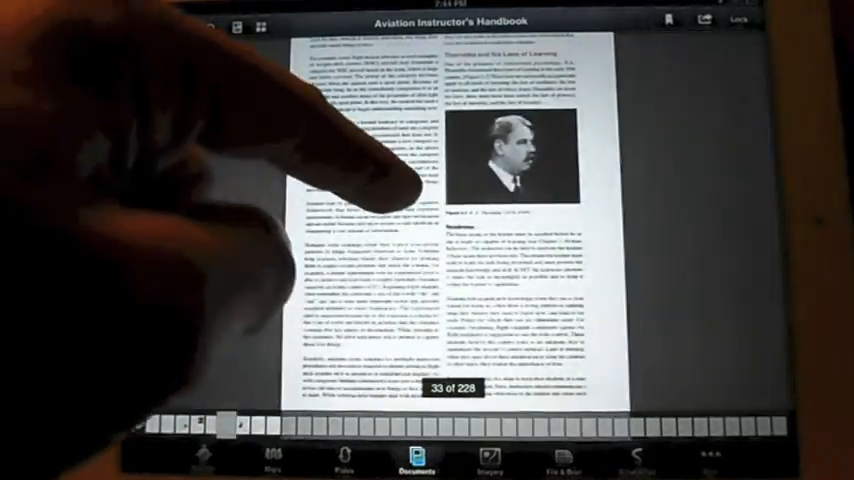
pyautogui.moveTo(390, 181); pyautogui.dragTo(170, 200)
pyautogui.moveTo(410, 229); pyautogui.dragTo(150, 220)
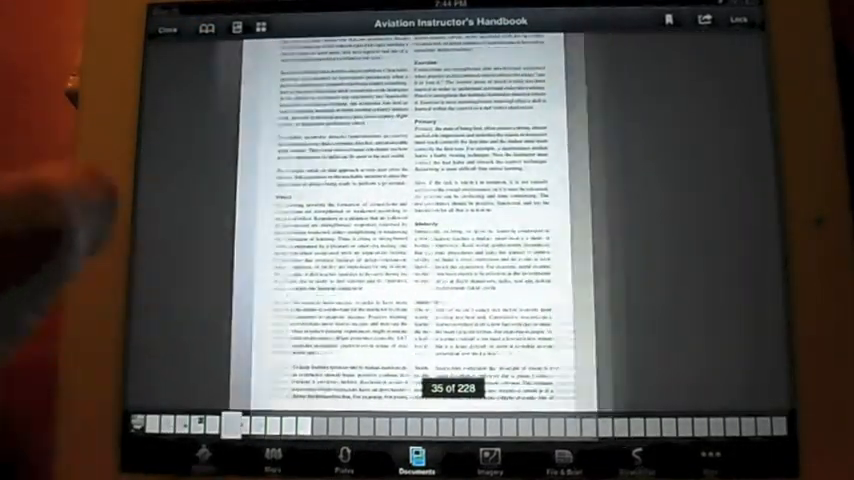
pyautogui.moveTo(400, 215); pyautogui.dragTo(170, 210)
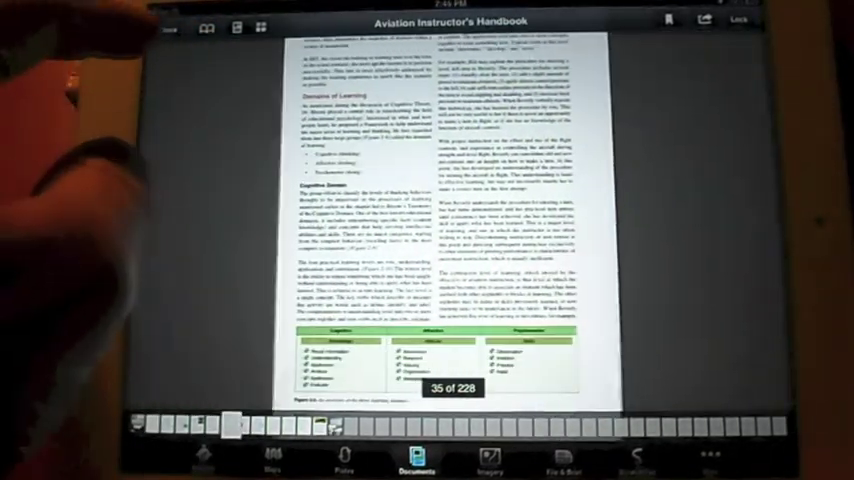
pyautogui.click(165, 29)
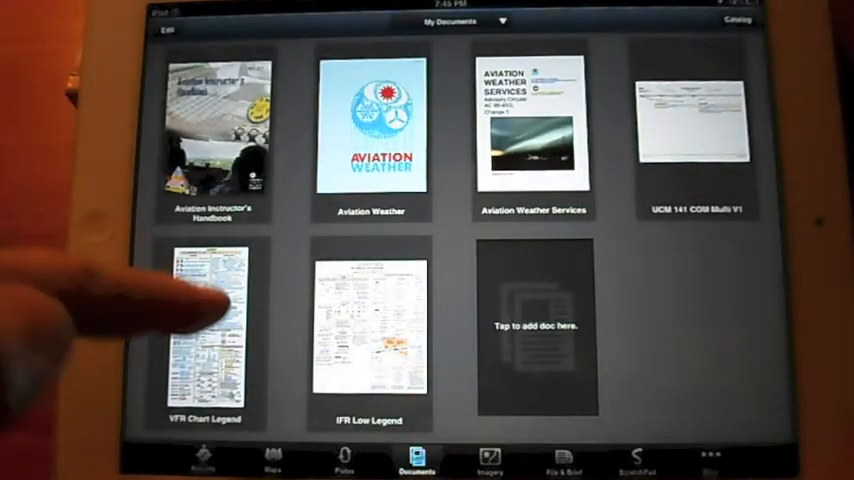
# Look over the VFR Chart Legend, then move on to the weather Imagery section.
pyautogui.click(215, 290)
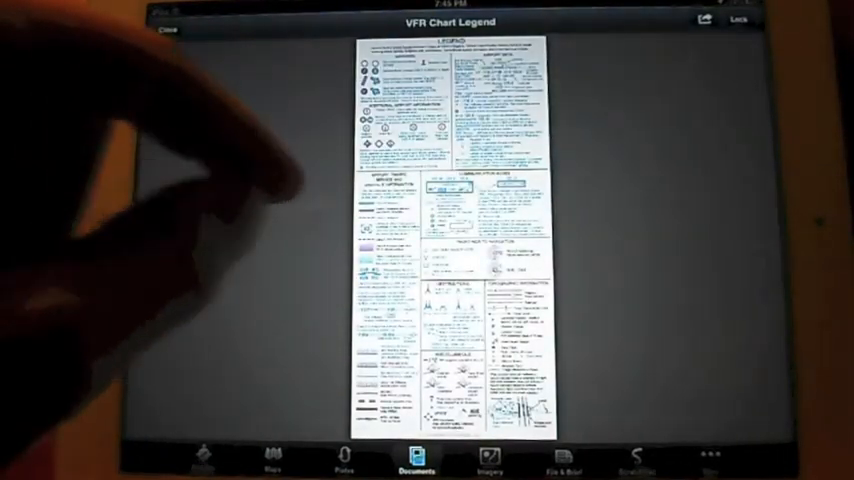
pyautogui.scroll(5, 390, 200)
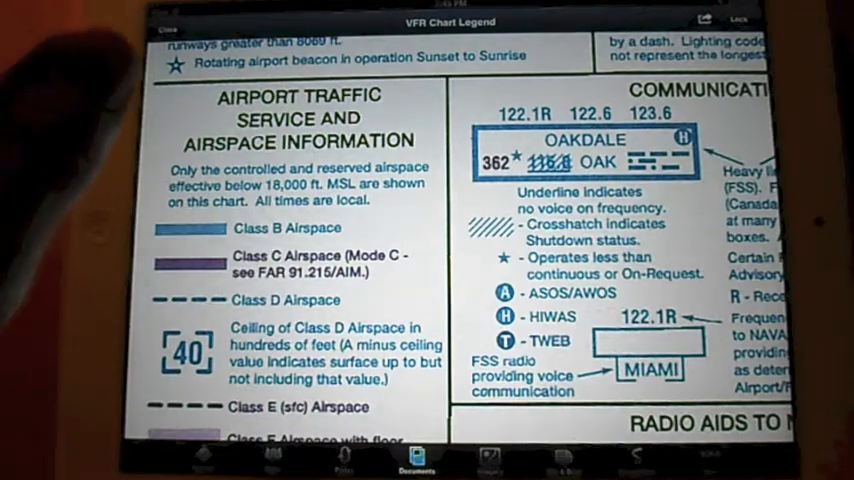
pyautogui.click(165, 29)
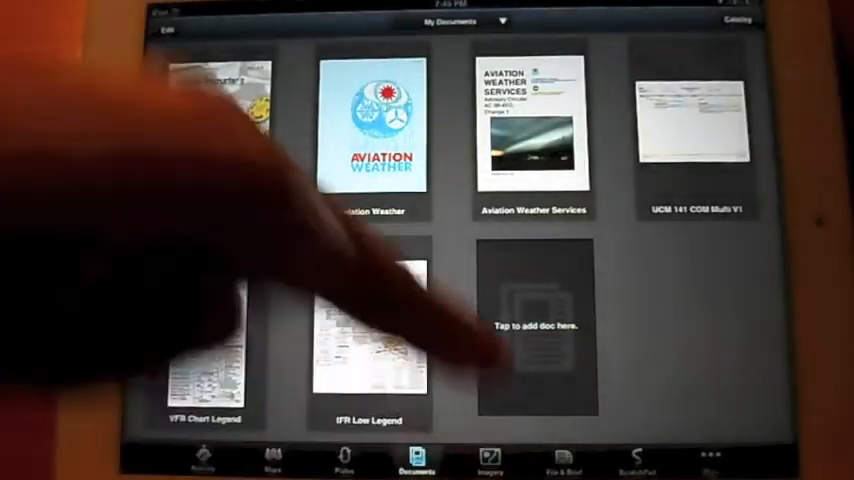
pyautogui.click(490, 460)
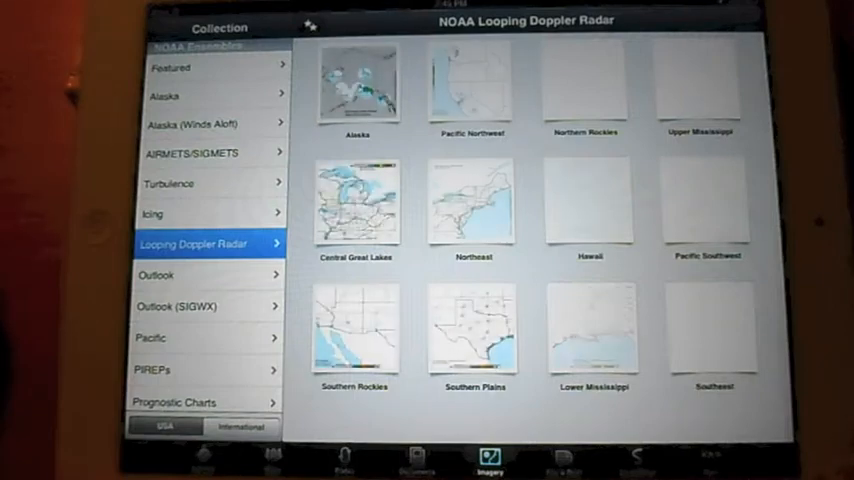
# View the current and 6-hour Lowest Frz. Level charts under Icing, then the Turbulence collection.
pyautogui.click(200, 213)
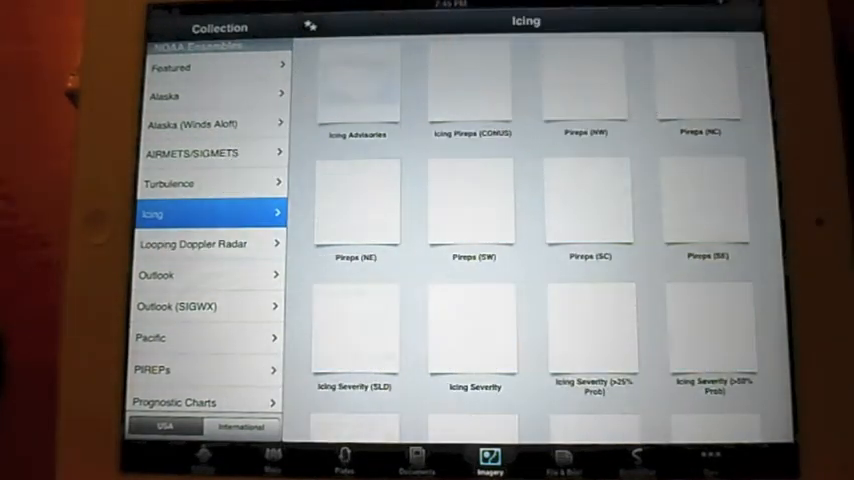
pyautogui.moveTo(705, 345); pyautogui.dragTo(707, 252)
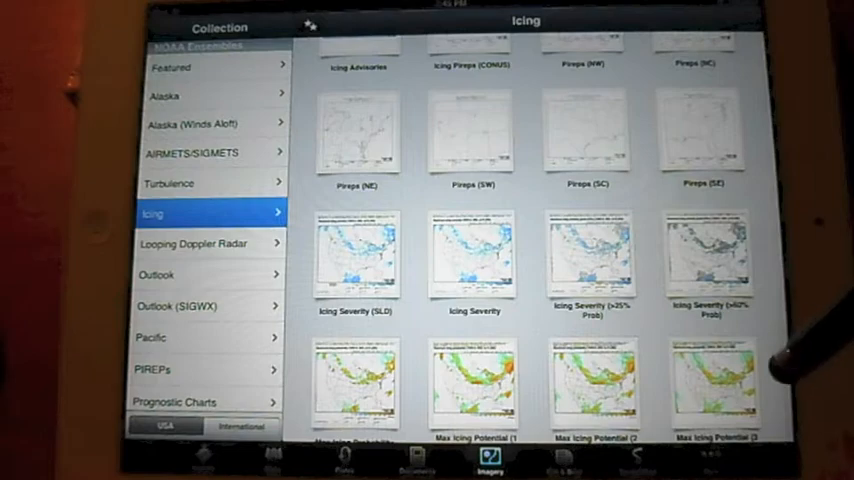
pyautogui.moveTo(735, 350); pyautogui.dragTo(696, 152)
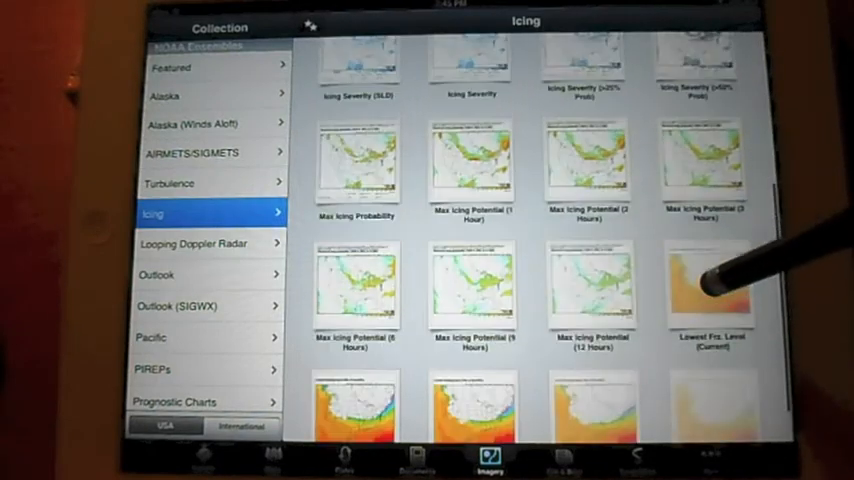
pyautogui.moveTo(705, 152); pyautogui.dragTo(695, 440)
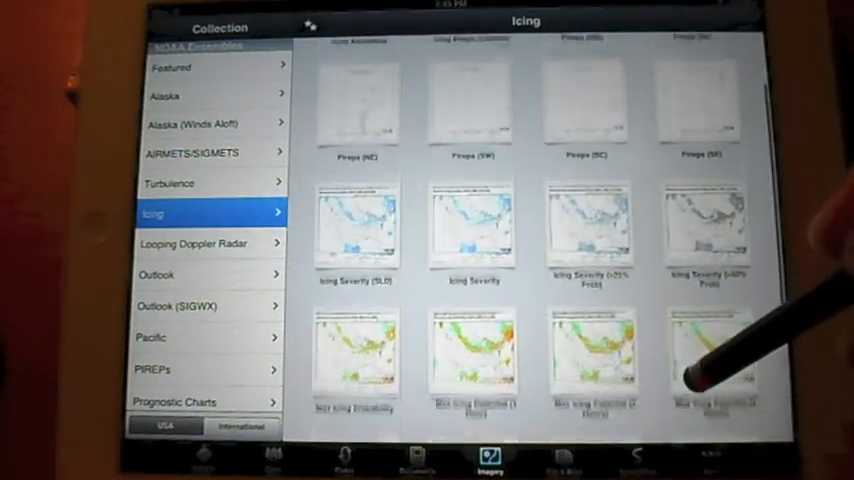
pyautogui.moveTo(715, 352); pyautogui.dragTo(705, 150)
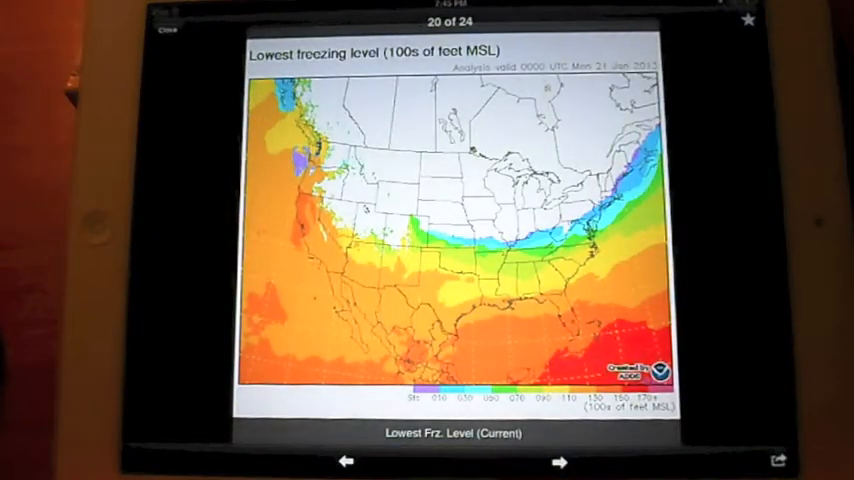
pyautogui.click(167, 29)
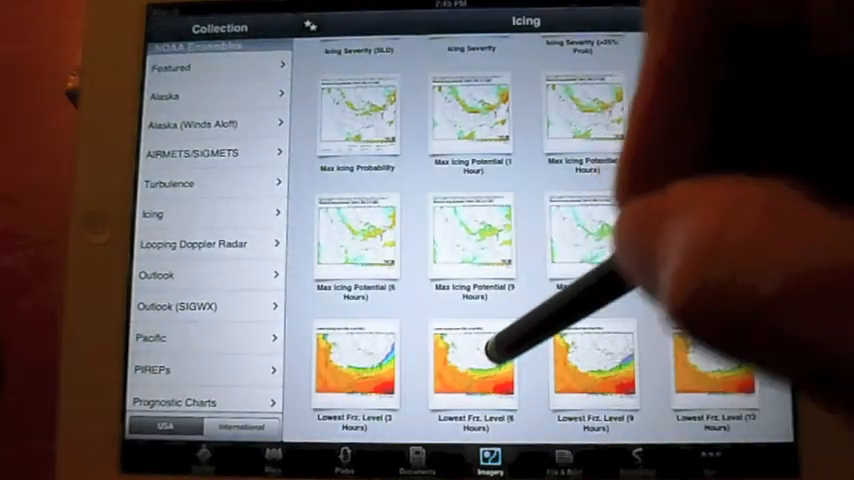
pyautogui.click(486, 362)
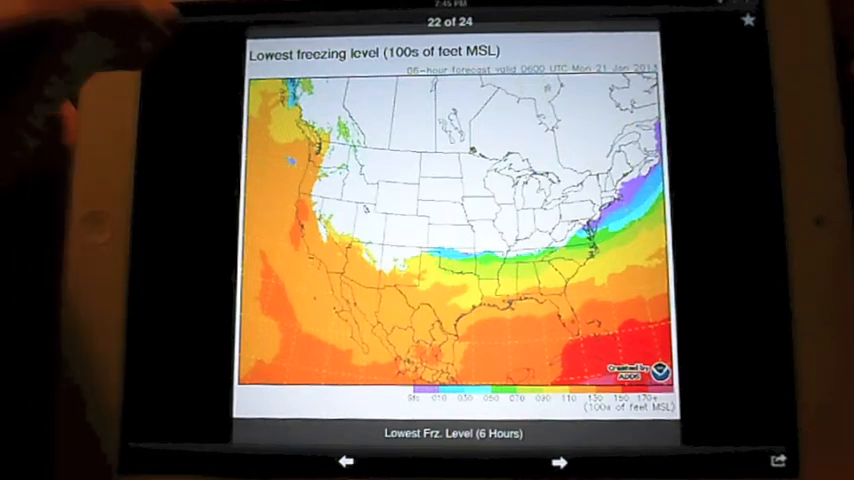
pyautogui.click(167, 29)
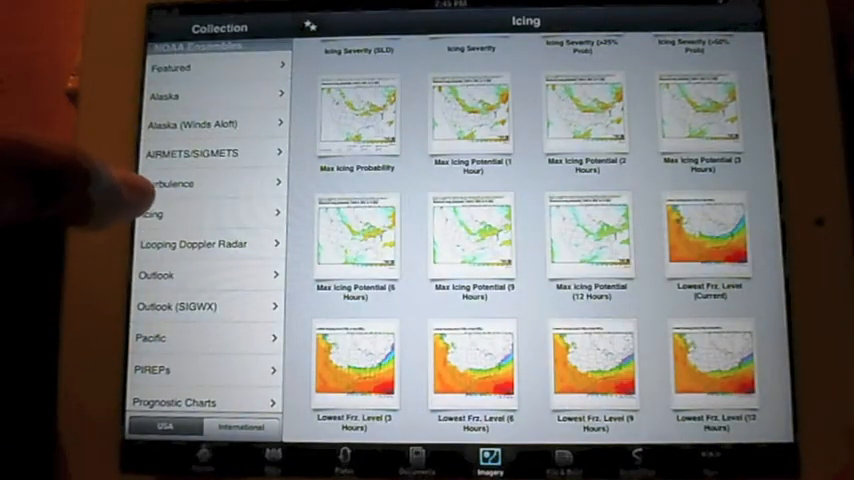
pyautogui.click(170, 184)
pyautogui.scroll(-1, 340, 260)
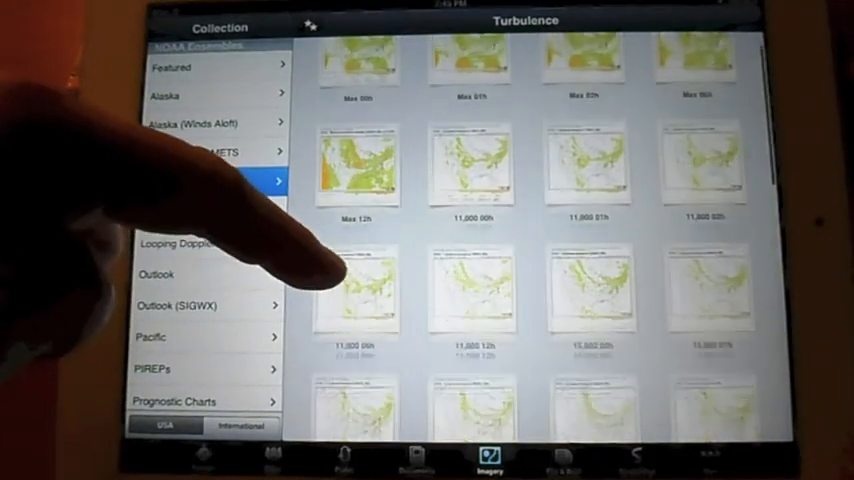
pyautogui.scroll(-5, 334, 230)
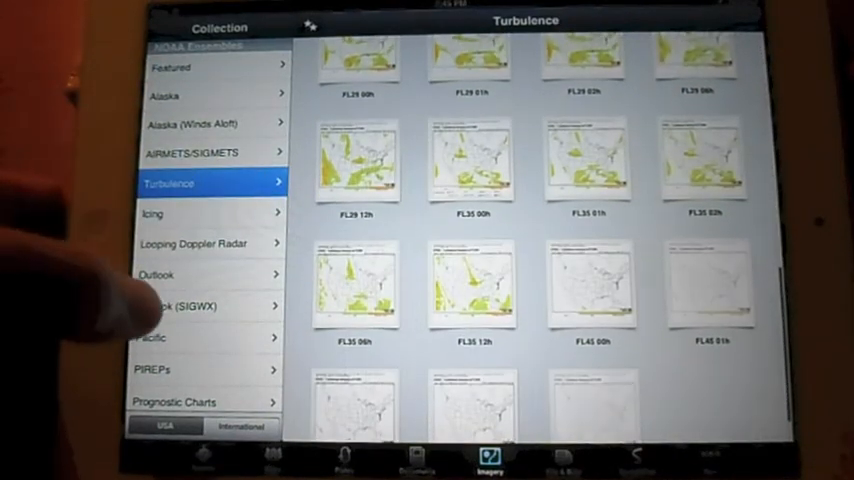
pyautogui.scroll(-1, 145, 280)
# View the Latest Surface Analysis full-screen from the NOAA Prognostic Charts collection.
pyautogui.click(180, 204)
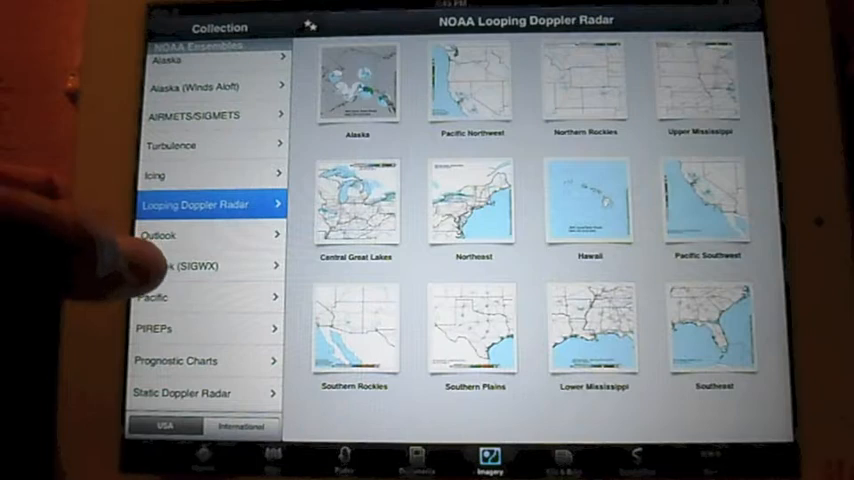
pyautogui.scroll(-3, 150, 300)
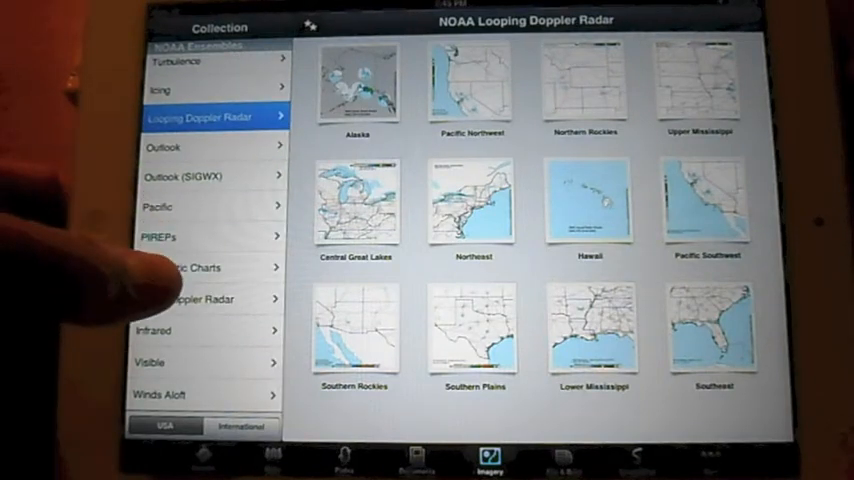
pyautogui.click(160, 268)
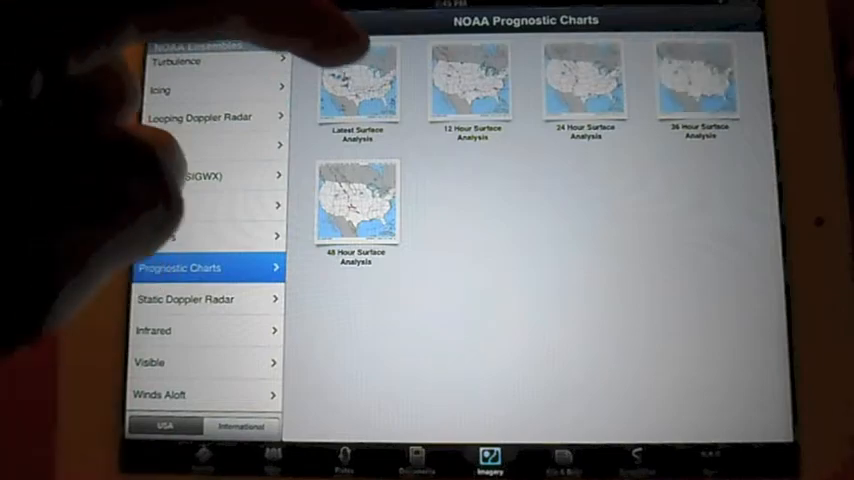
pyautogui.click(358, 88)
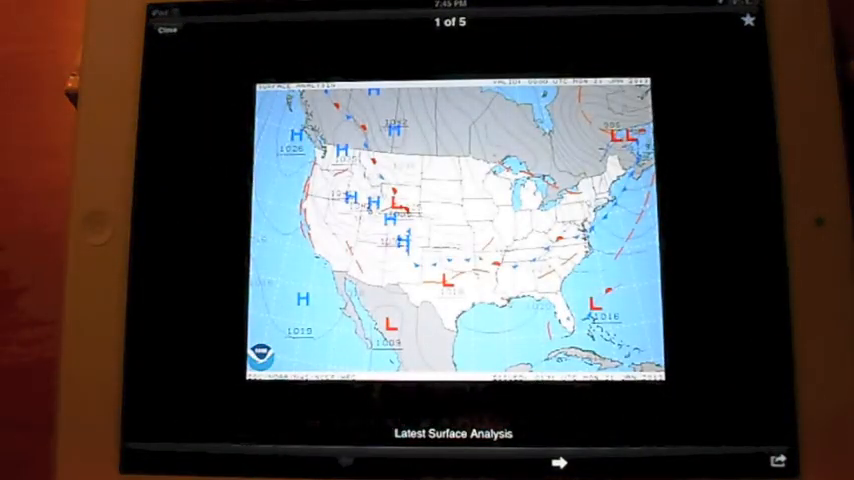
pyautogui.scroll(5, 450, 222)
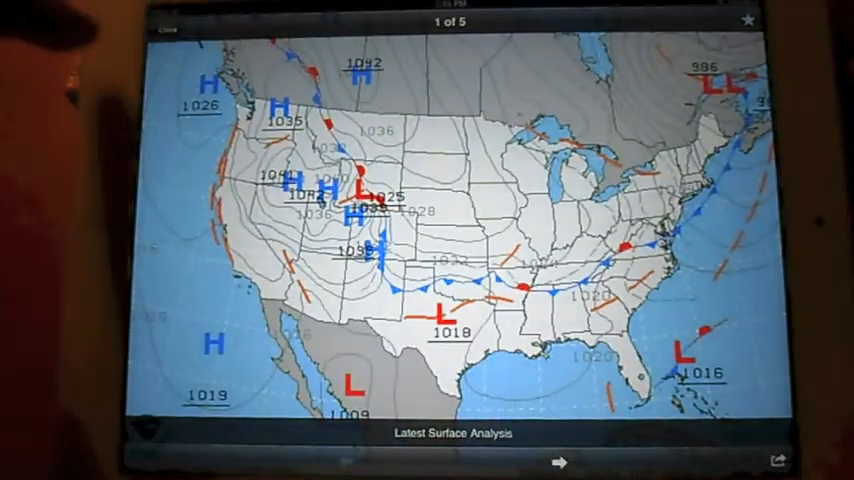
pyautogui.click(167, 28)
pyautogui.scroll(1, 200, 200)
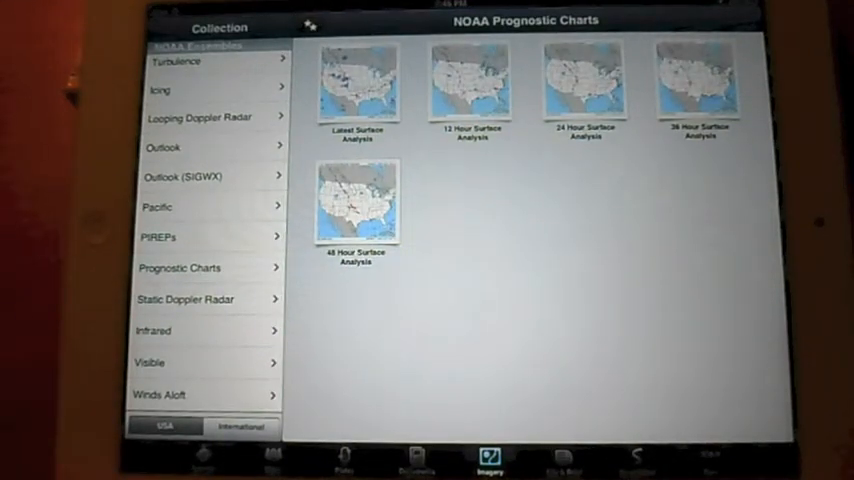
pyautogui.click(563, 460)
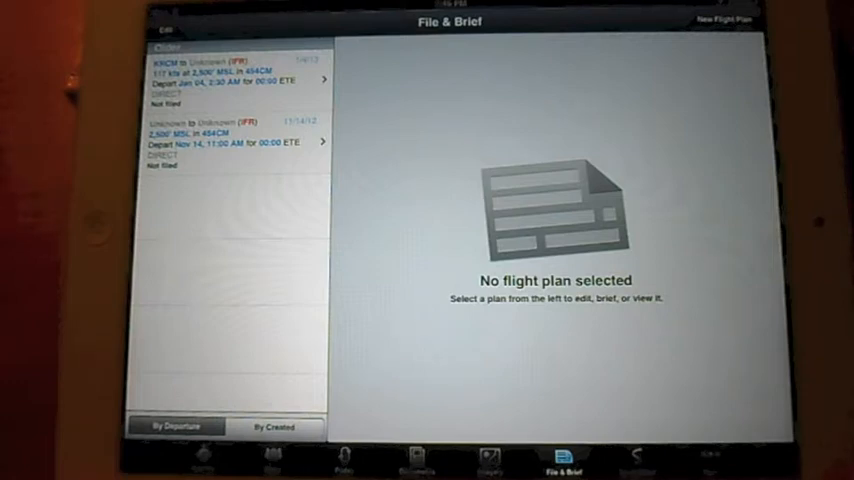
# Create a new flight plan with IFR flight rules and attempt to file it.
pyautogui.click(724, 18)
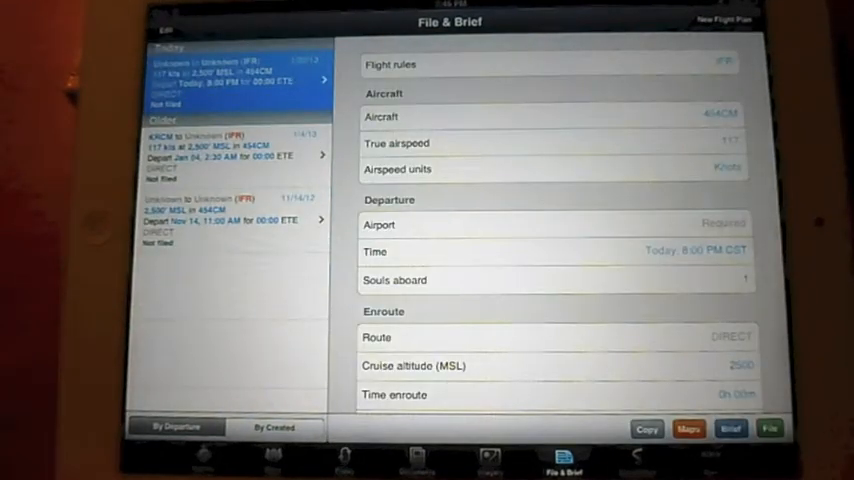
pyautogui.click(715, 58)
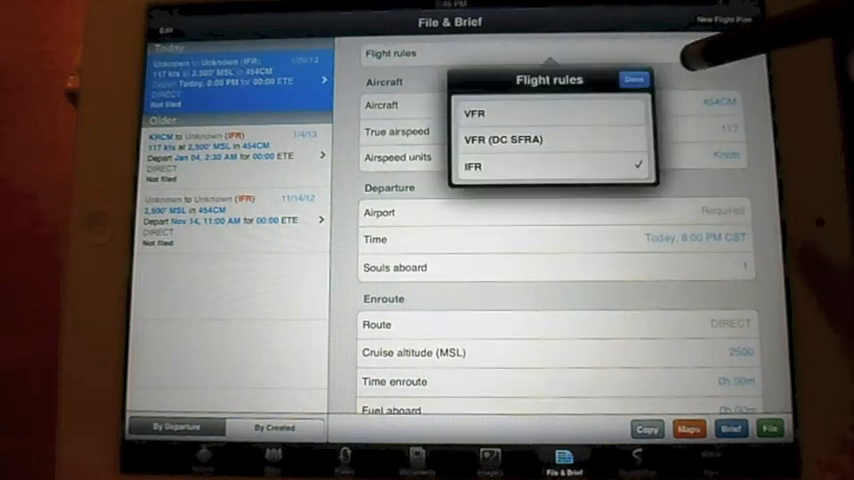
pyautogui.click(520, 166)
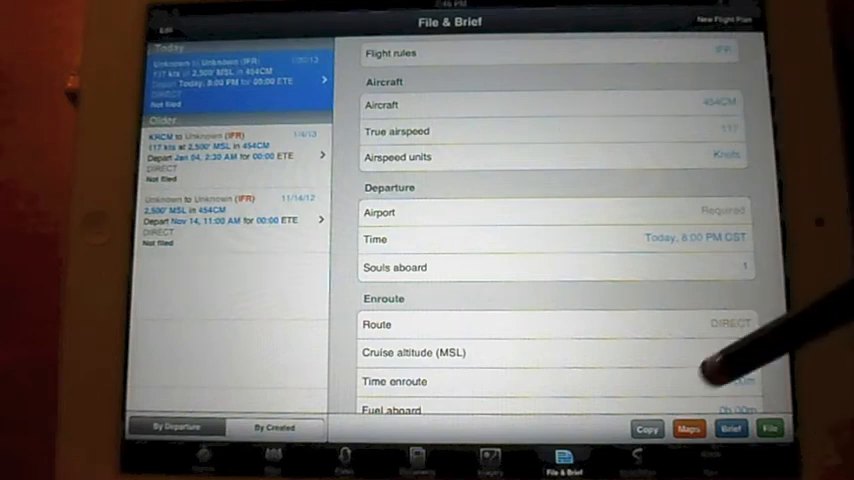
pyautogui.scroll(-10, 743, 362)
pyautogui.click(769, 428)
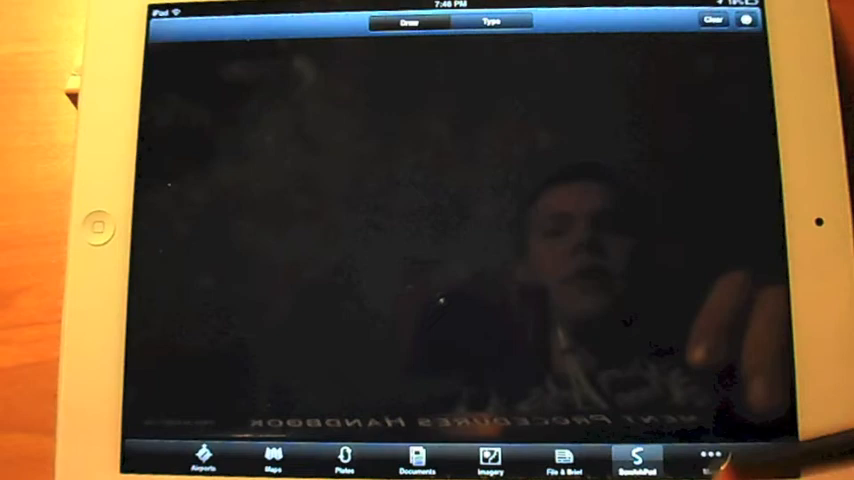
# Review the downloaded Missouri charts and documents, then view the saved aircraft list (454CM, 58DA).
pyautogui.click(710, 458)
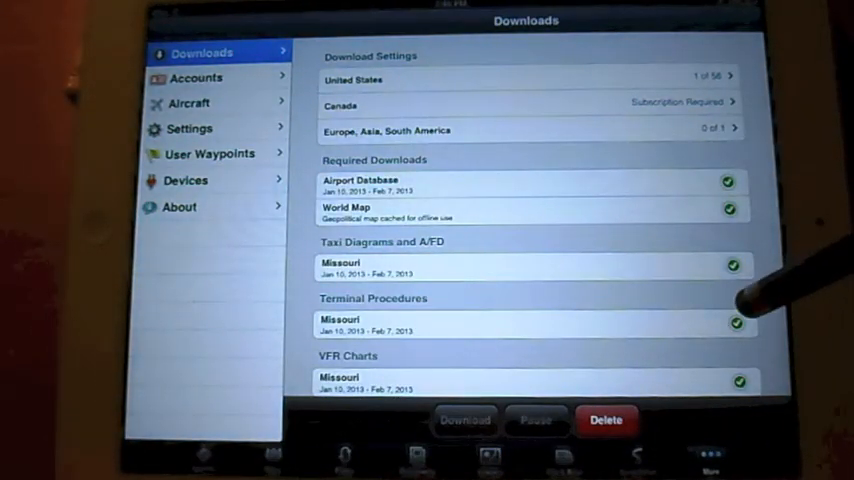
pyautogui.scroll(-2, 730, 240)
pyautogui.scroll(-3, 735, 225)
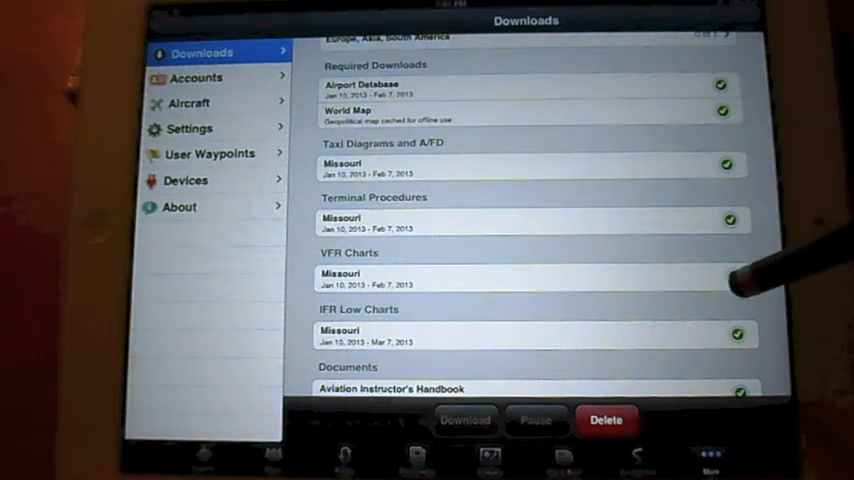
pyautogui.scroll(-4, 745, 215)
pyautogui.scroll(-2, 753, 315)
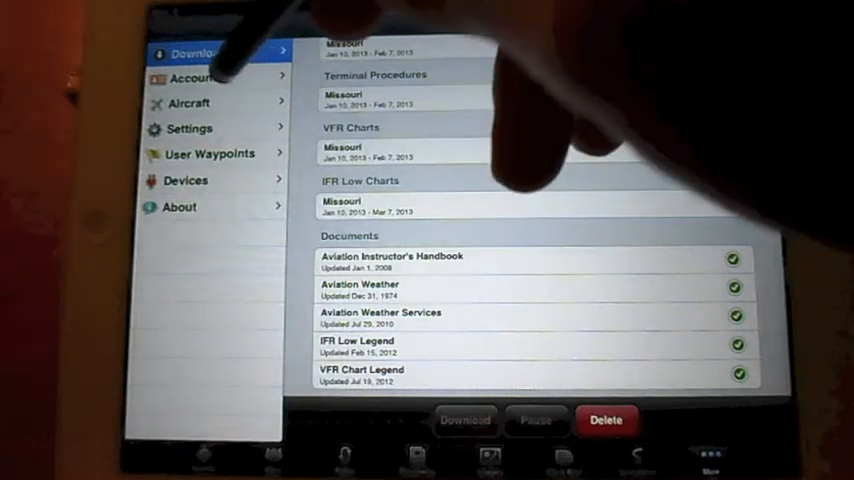
pyautogui.click(189, 103)
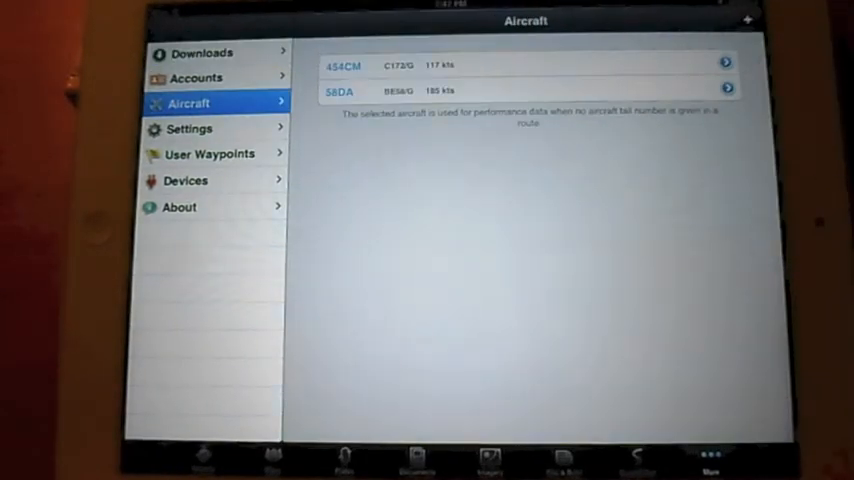
pyautogui.click(196, 78)
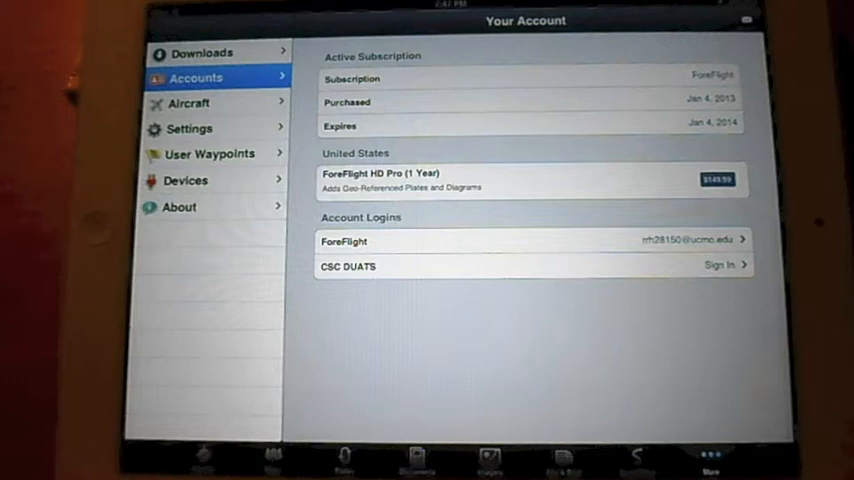
pyautogui.click(200, 53)
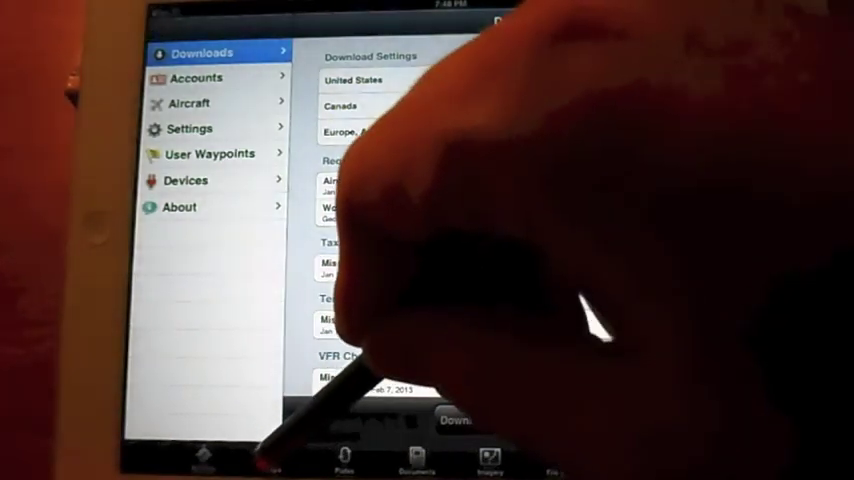
# Pan and zoom the sectional map along the KRCM–KSGF–KSTL route, bringing KSTL toward the centre.
pyautogui.click(272, 455)
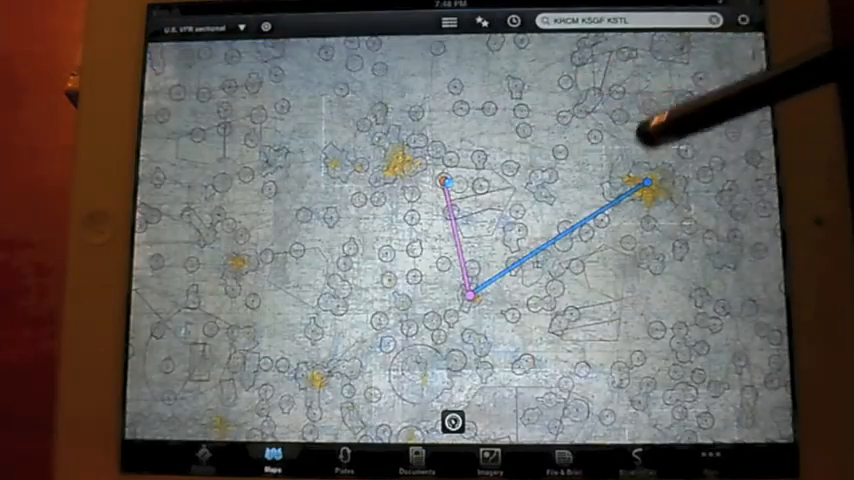
pyautogui.scroll(5, 635, 185)
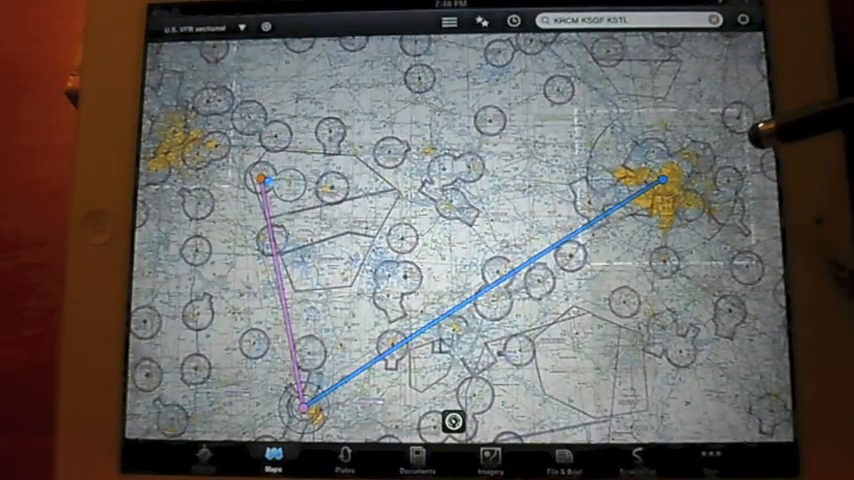
pyautogui.moveTo(745, 125); pyautogui.dragTo(215, 135)
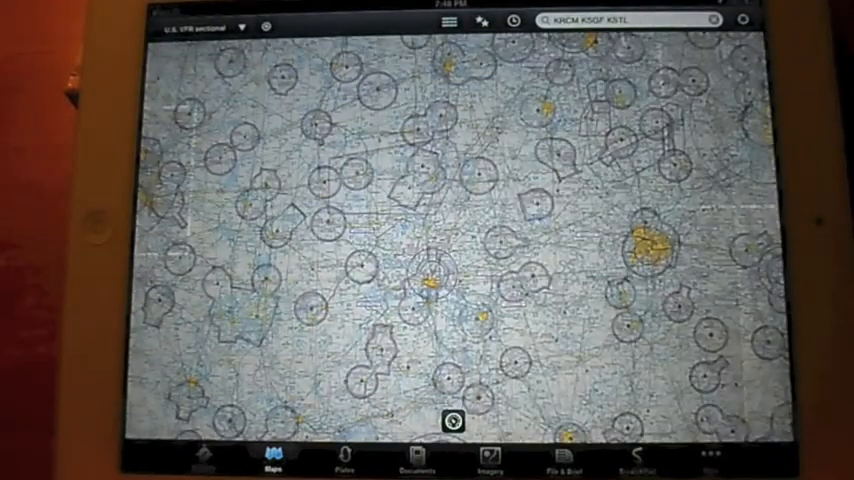
pyautogui.moveTo(425, 118); pyautogui.dragTo(120, 65)
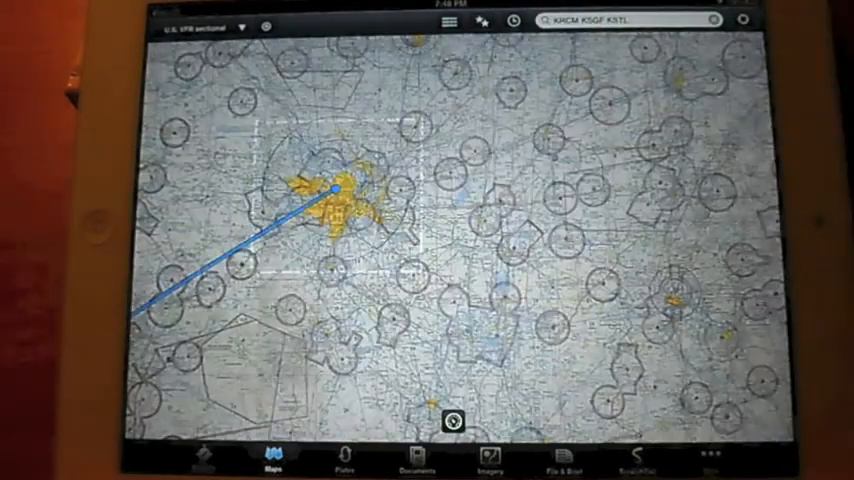
pyautogui.doubleClick(435, 155)
pyautogui.moveTo(575, 150); pyautogui.dragTo(640, 95)
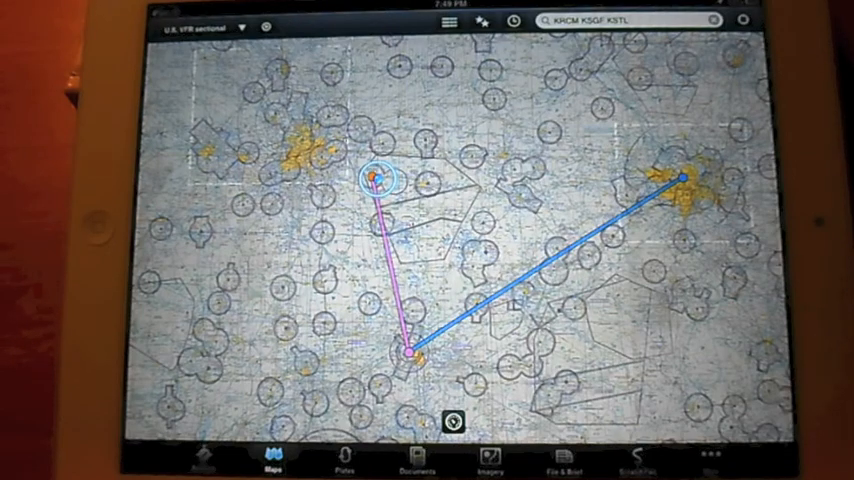
pyautogui.moveTo(730, 86); pyautogui.dragTo(502, 97)
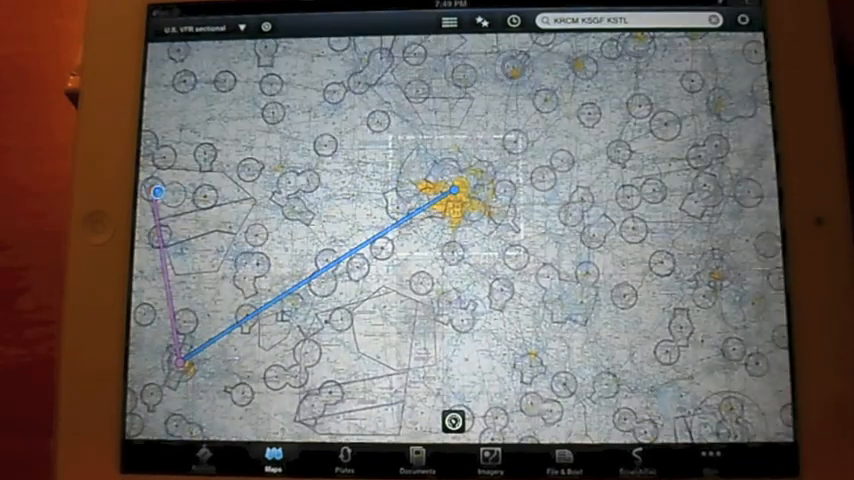